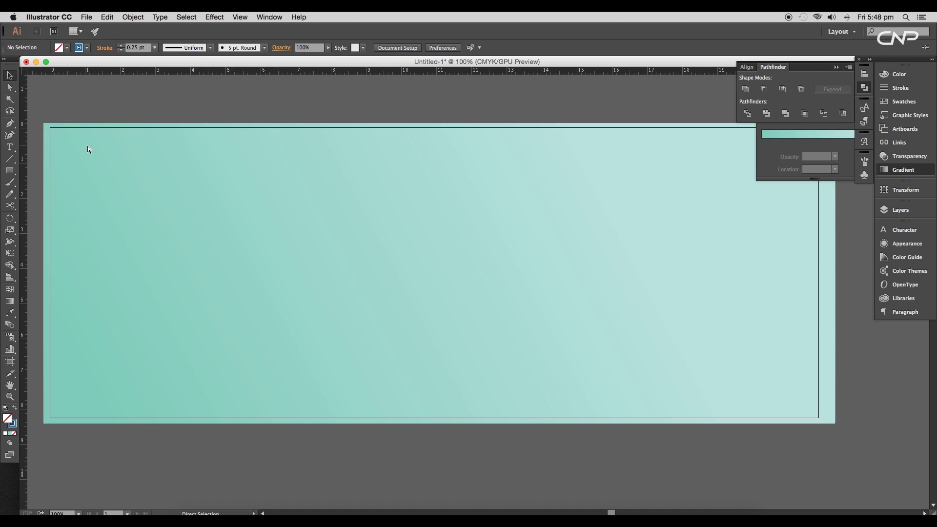
Step: Show the rulers and place vertical guides at 6 in and 8 in and horizontal guides at 2, 3 and 4 in
key(super+r)
key(super+r)
drag(25, 159, 331, 167)
drag(312, 72, 299, 199)
drag(347, 71, 134, 269)
drag(309, 71, 307, 234)
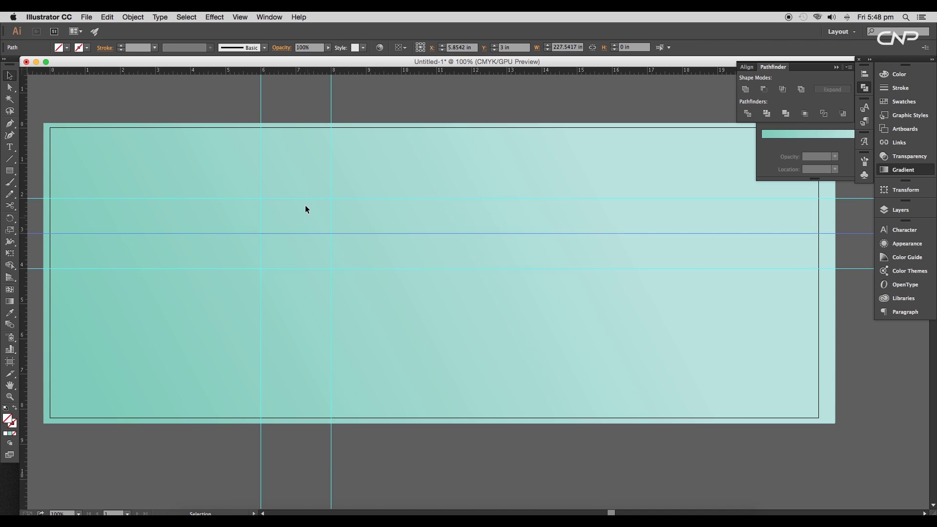
Step: Add vertical guides at 6.5, 7 and 7.5 in and a horizontal guide at 2.5 in
drag(23, 175, 297, 230)
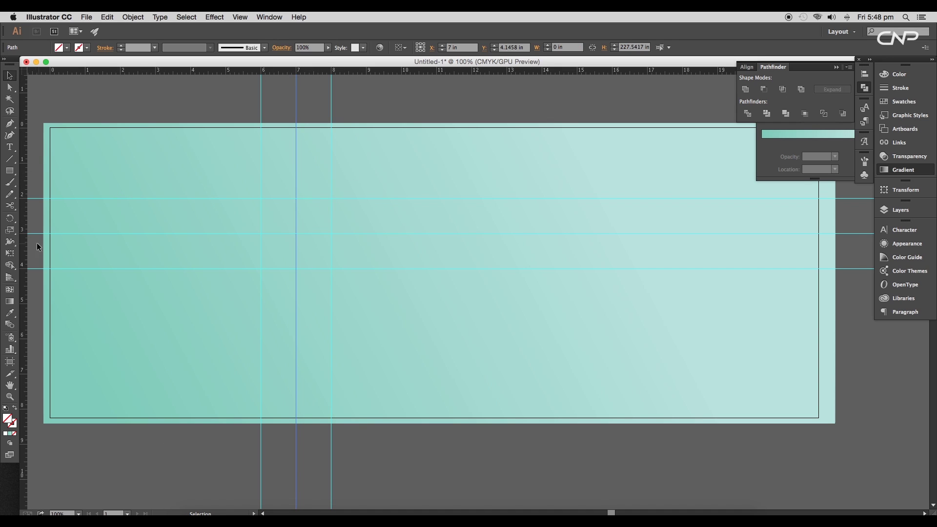
drag(27, 251, 313, 242)
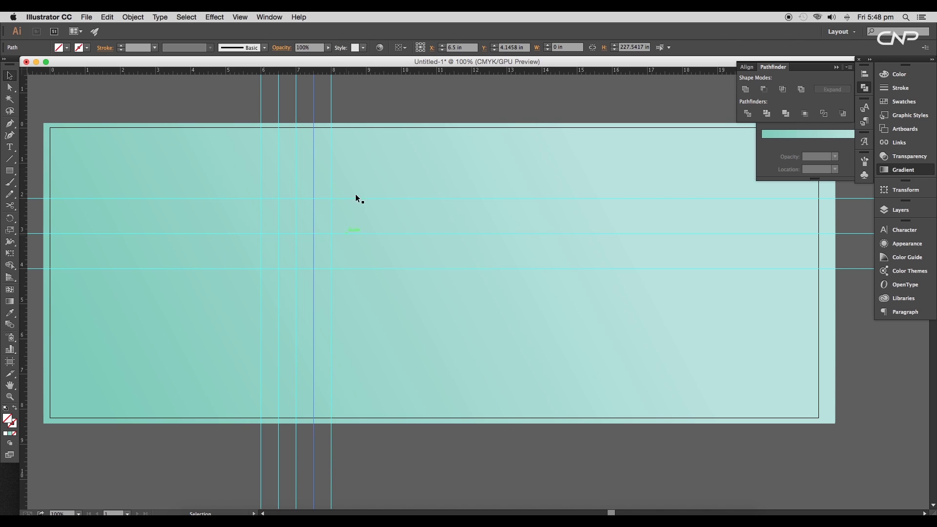
drag(369, 72, 357, 215)
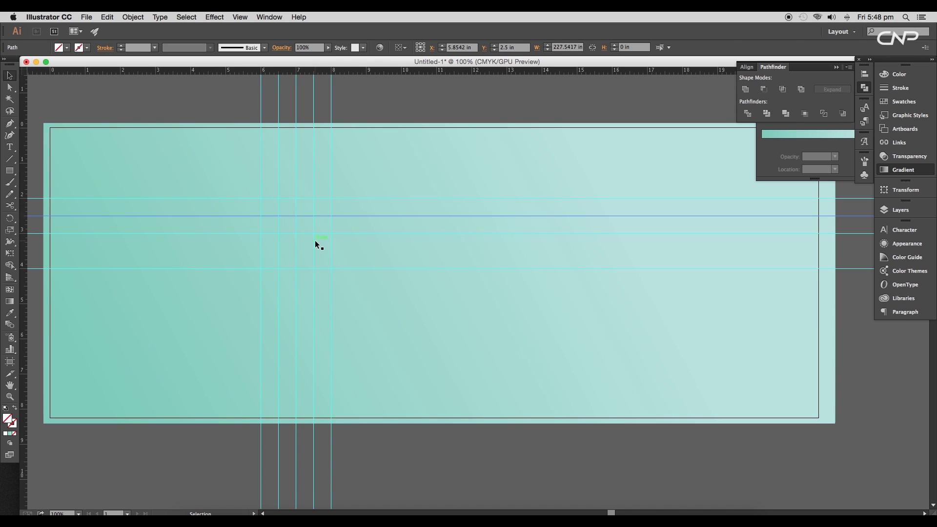
Step: Draw an open W path with the Pen tool on the guide intersections, 2 in wide and 2 in high, with its middle peak at 2.5 in
drag(325, 264, 397, 255)
super+click(366, 225)
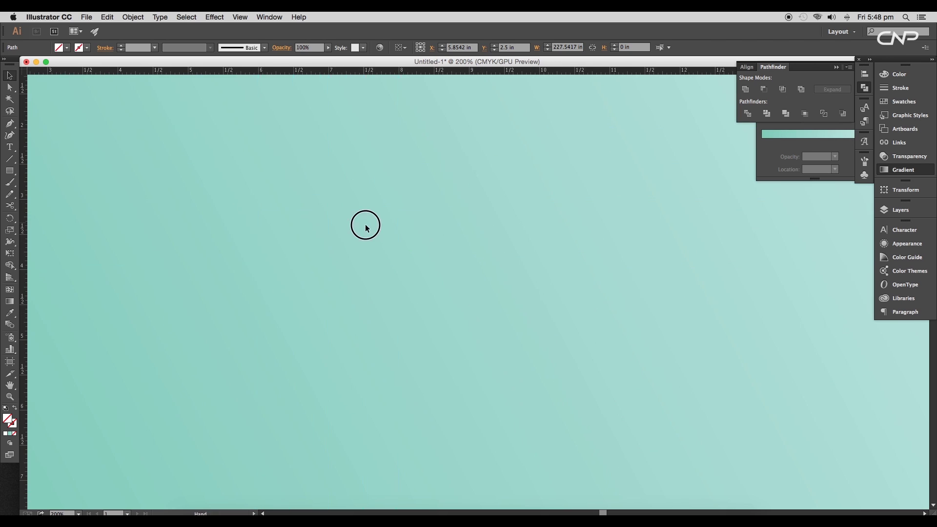
click(15, 125)
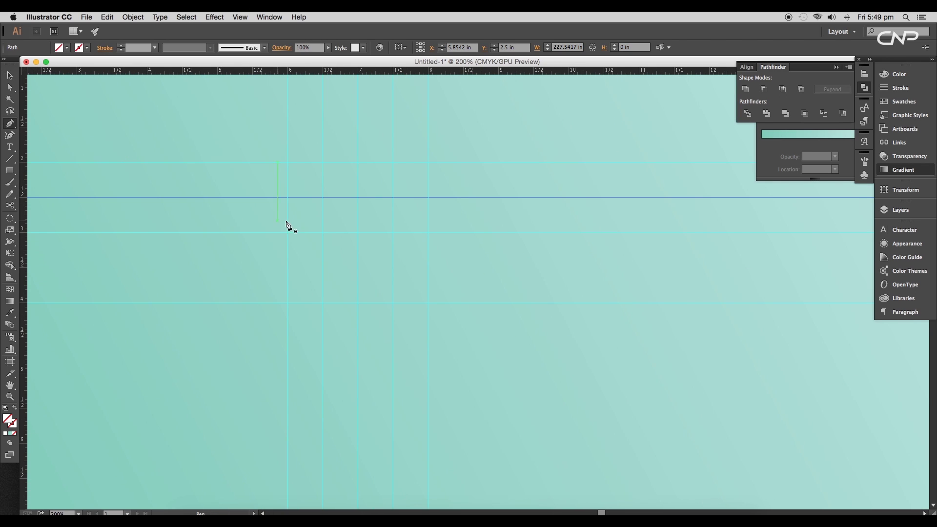
click(288, 161)
click(322, 302)
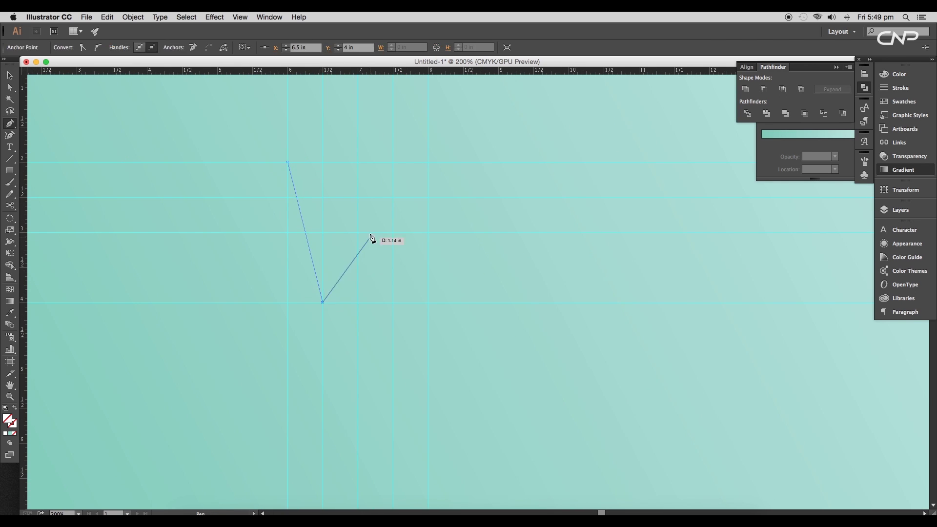
click(358, 197)
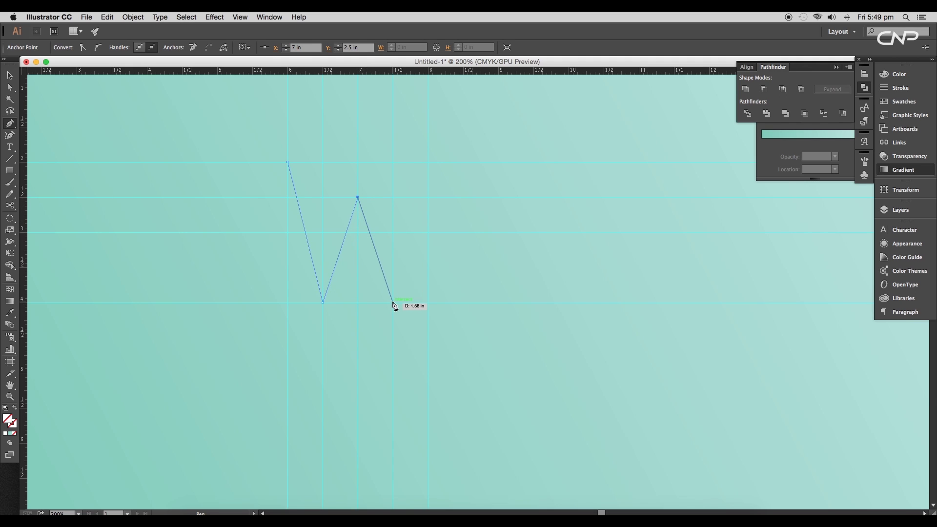
click(393, 302)
click(428, 162)
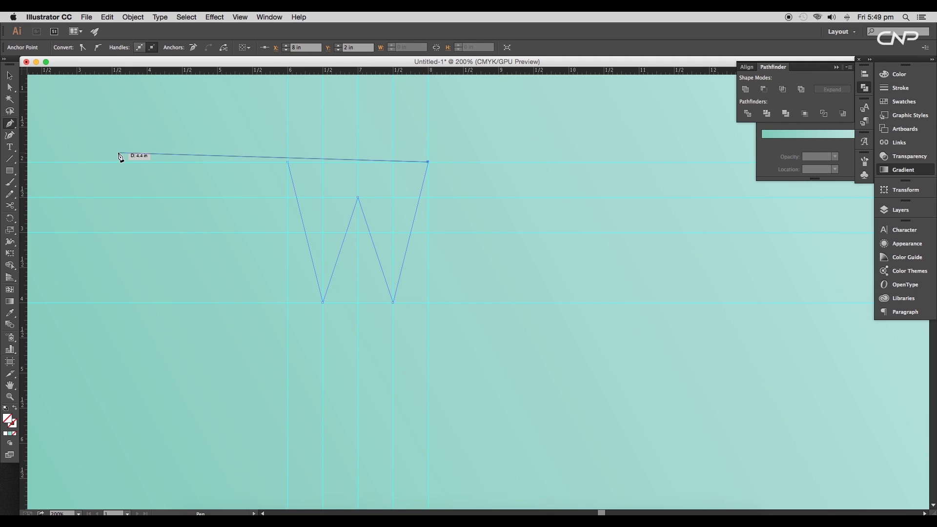
click(9, 77)
Step: Hide the rulers and the guides around the W path
scroll(259, 224, left, 1)
scroll(259, 225, down, 1)
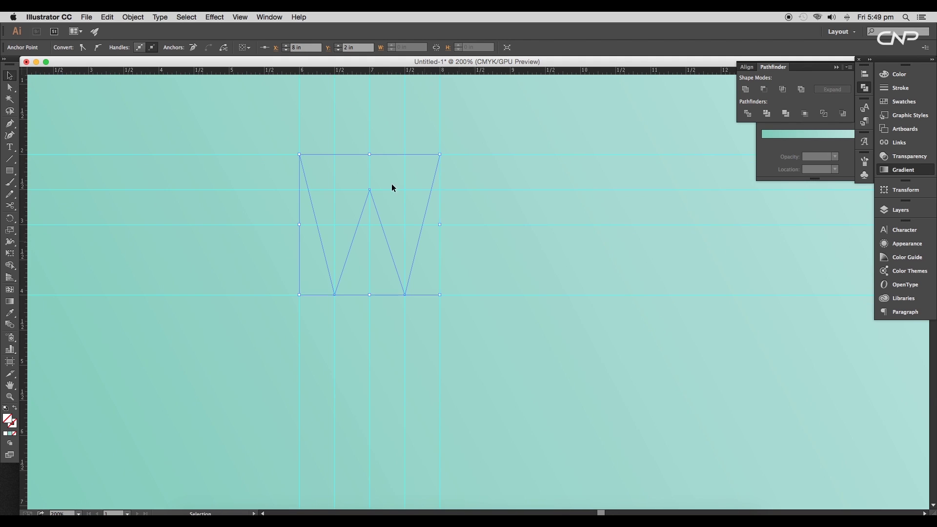
click(240, 17)
mouse_move(321, 232)
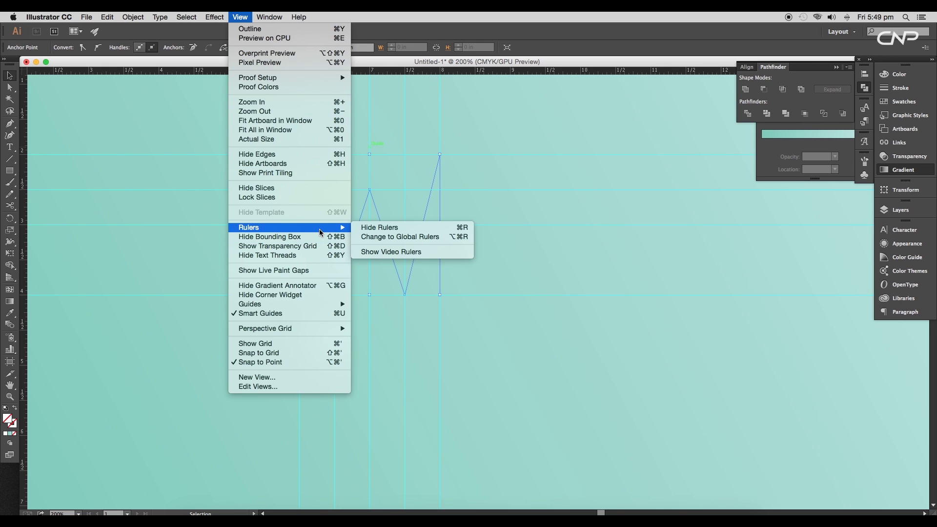
click(374, 228)
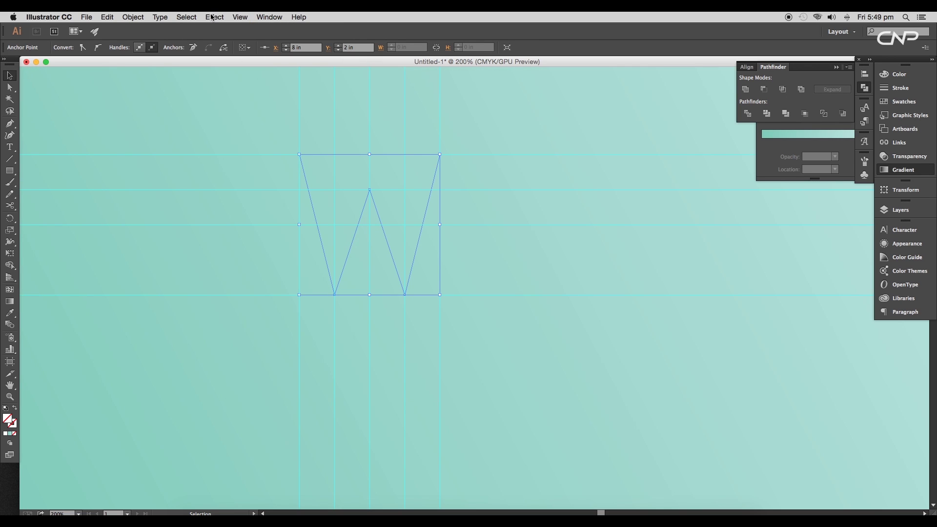
click(239, 17)
mouse_move(335, 305)
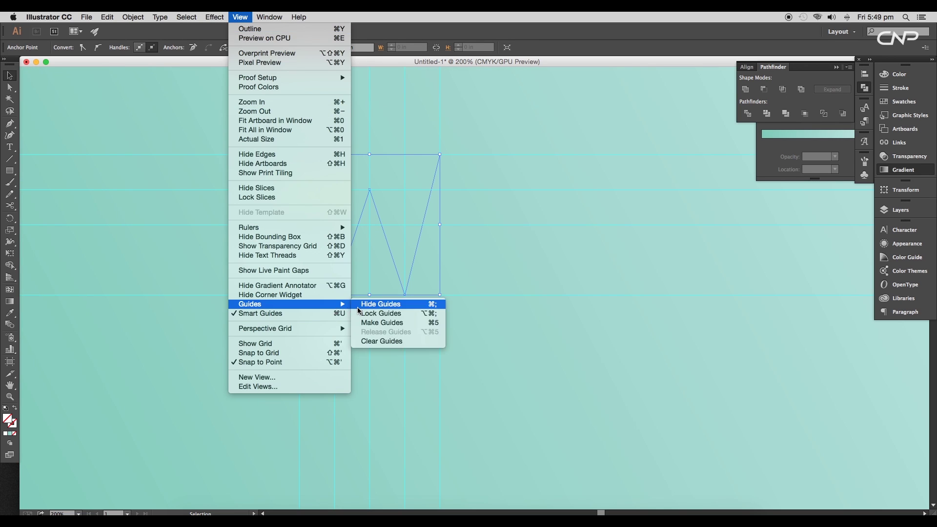
click(369, 305)
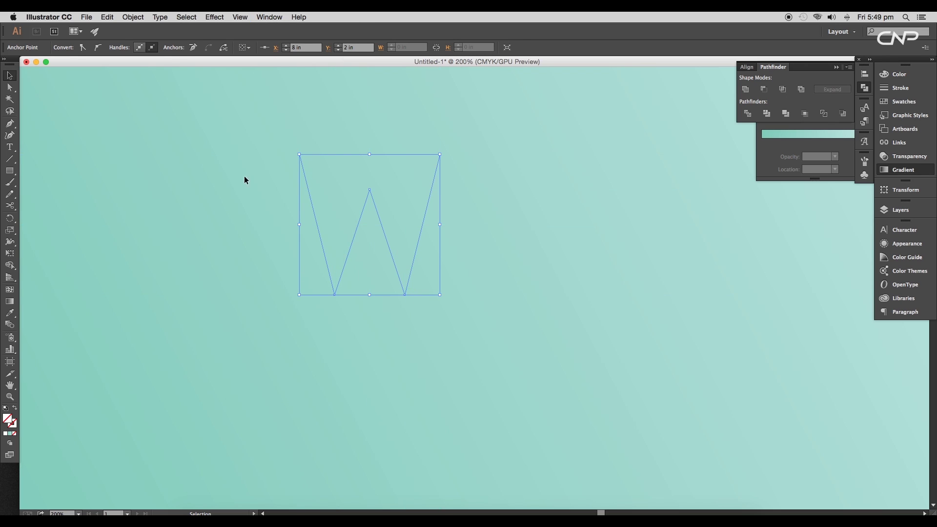
Step: Give the W path a light blue stroke with a weight of 0.25 pt
key(super+a)
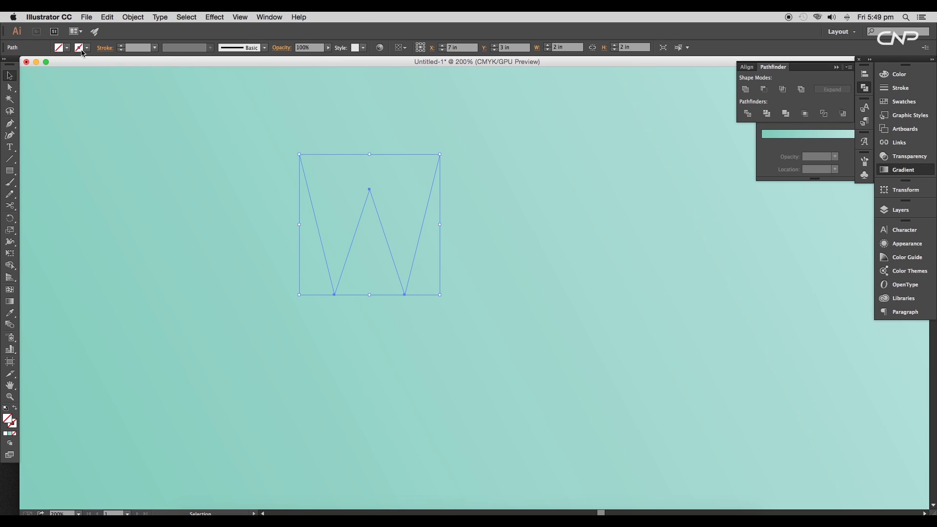
click(82, 50)
click(26, 63)
click(156, 49)
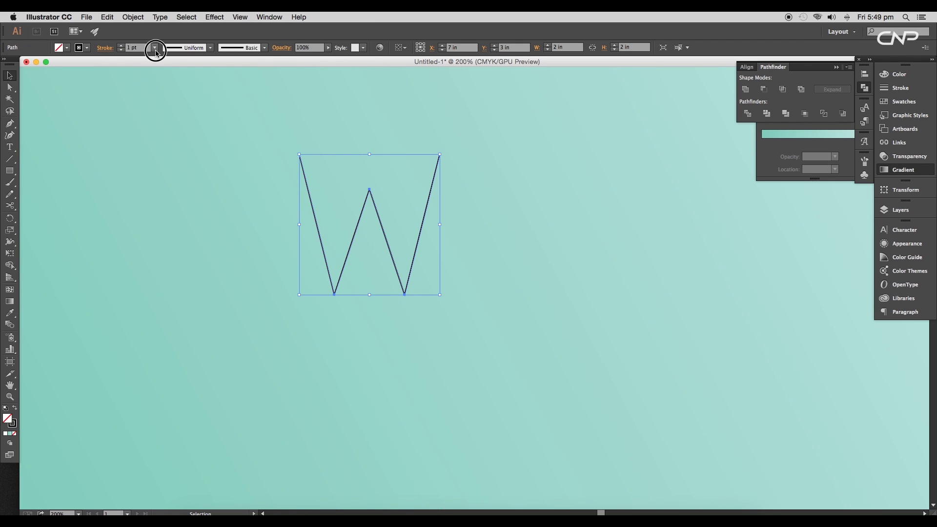
scroll(377, 203, up, 2)
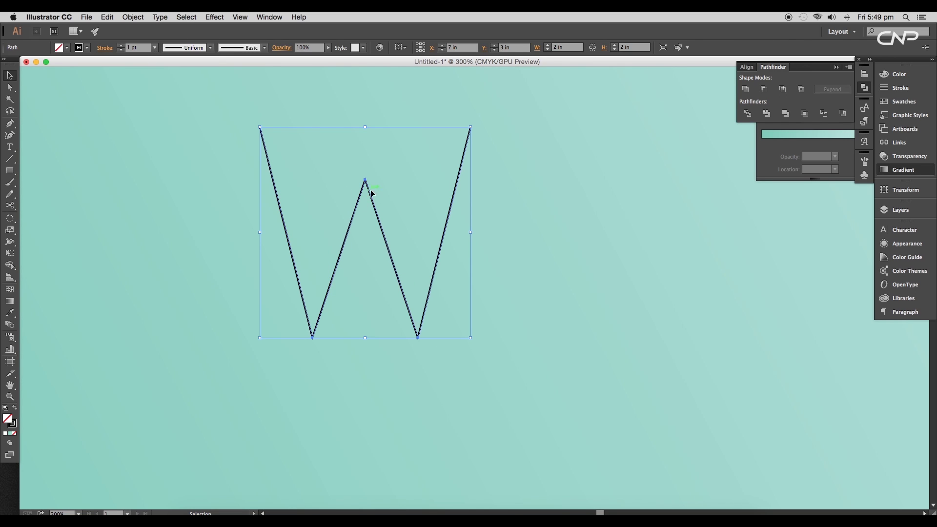
click(154, 48)
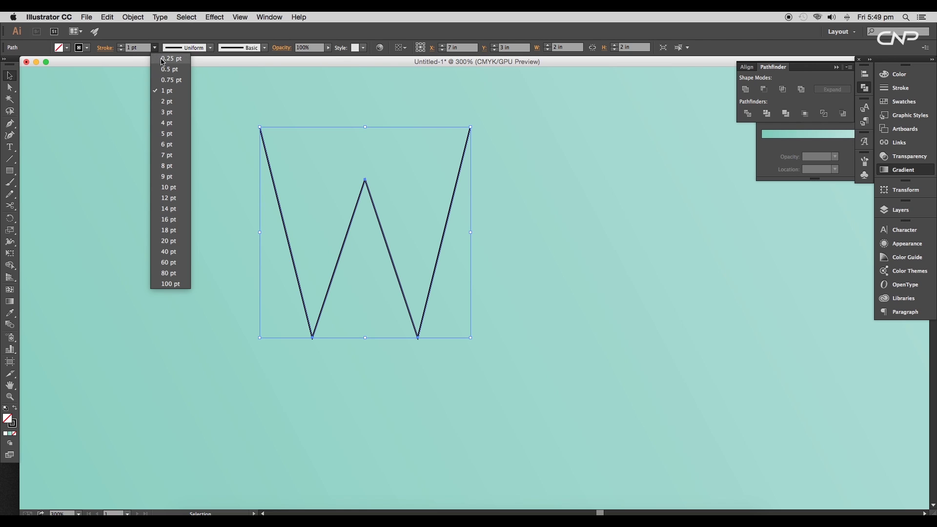
click(165, 58)
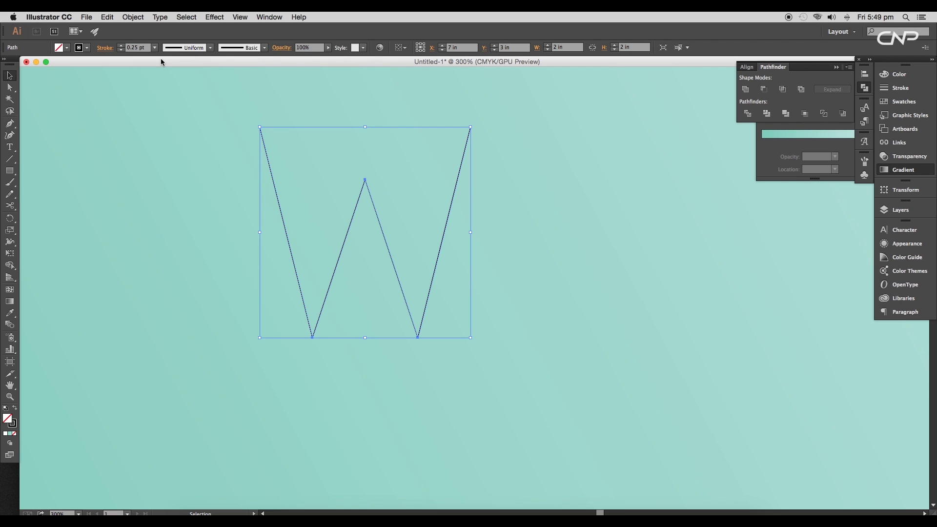
click(79, 48)
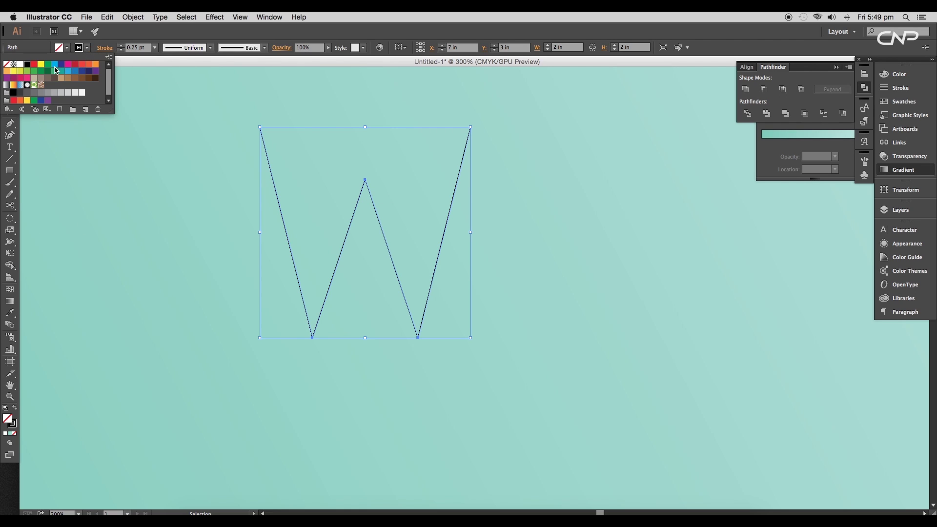
click(68, 72)
click(78, 49)
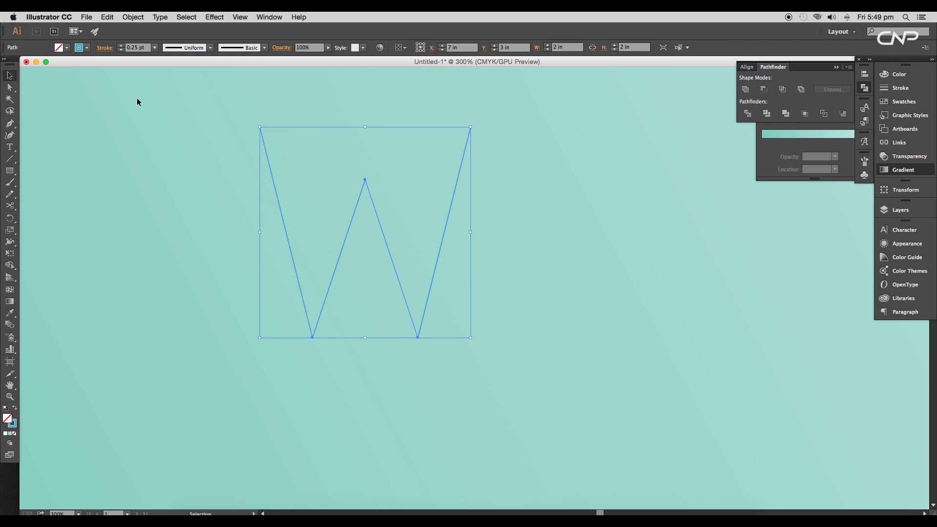
Step: Apply a 3D Extrude & Bevel effect to the W path with preview on, Off-Axis Front position and an extrude depth of 82 pt
click(215, 17)
mouse_move(265, 79)
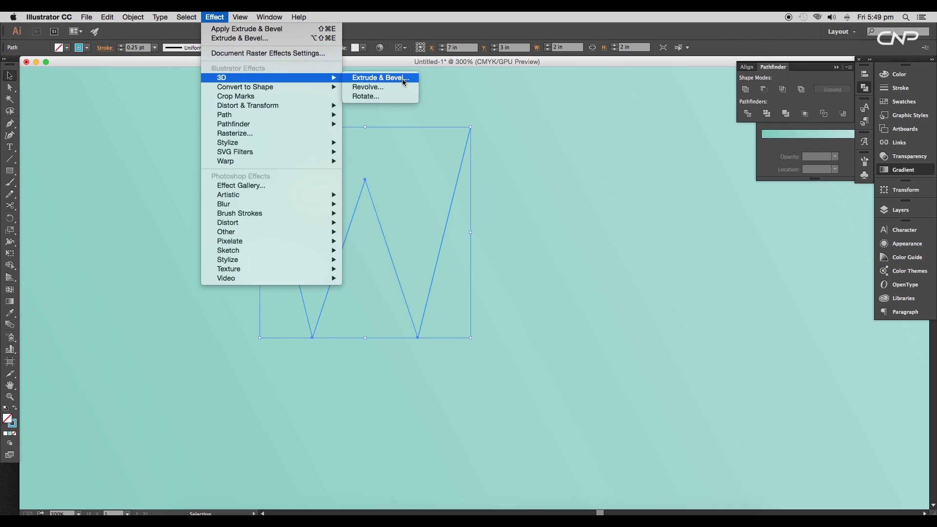
click(402, 78)
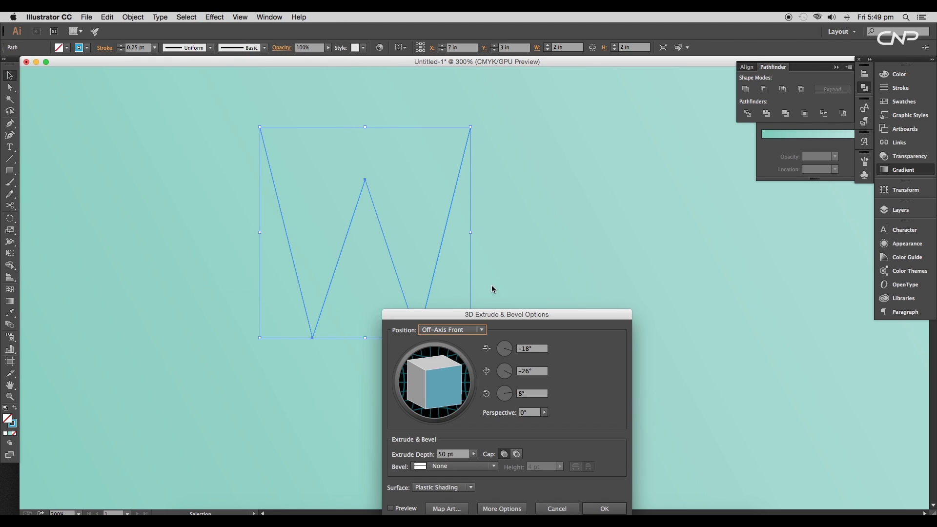
drag(496, 316, 596, 152)
click(502, 343)
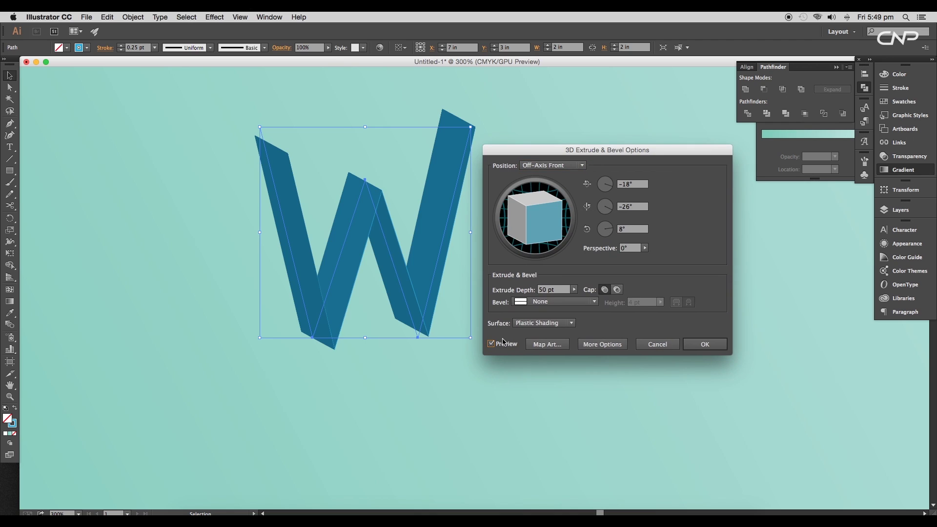
click(575, 290)
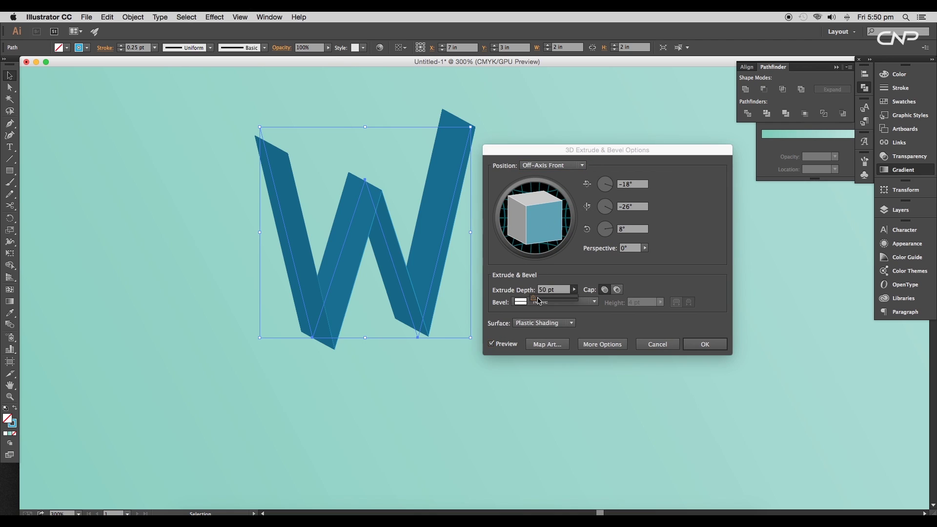
drag(537, 297, 553, 292)
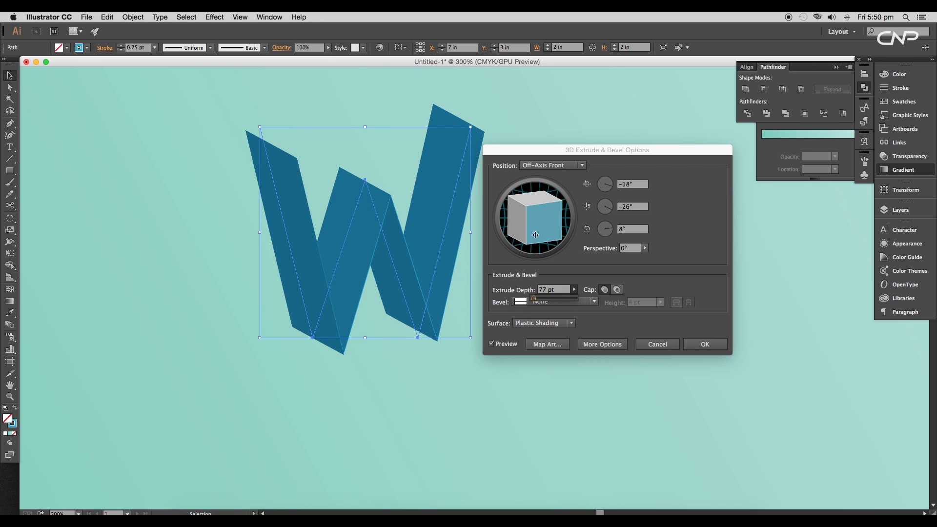
drag(534, 297, 534, 298)
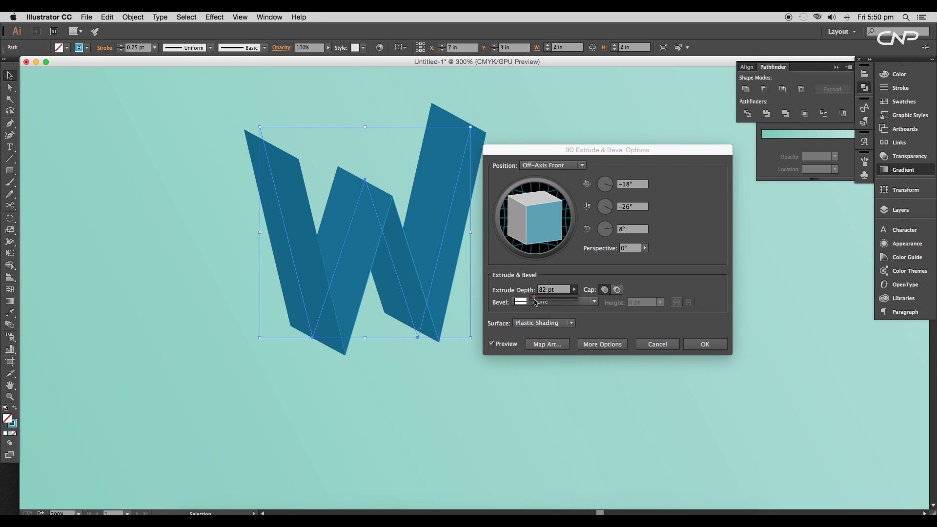
click(689, 344)
Step: Move the extruded W towards the middle of the artboard, to about X 9.63 in, Y 4.48 in
scroll(463, 323, down, 3)
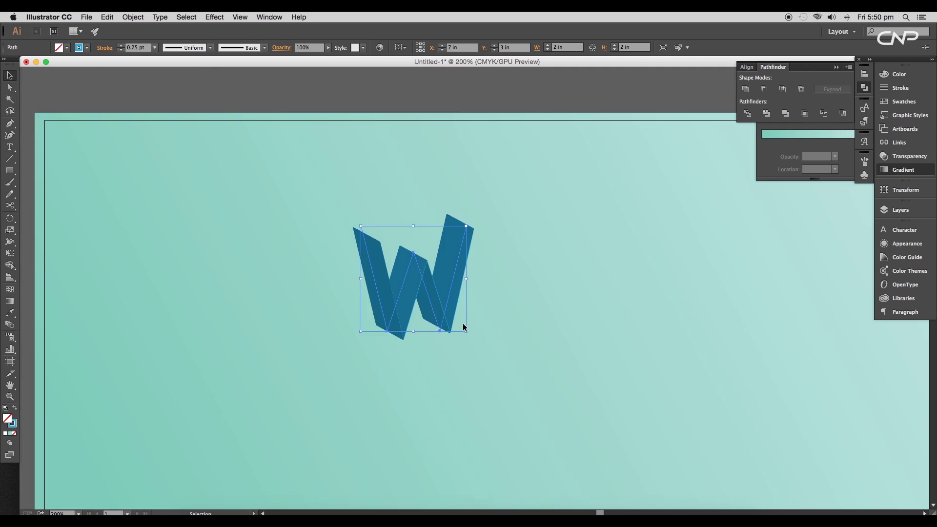
drag(453, 318, 545, 371)
drag(557, 370, 430, 276)
scroll(430, 276, up, 2)
scroll(432, 280, up, 1)
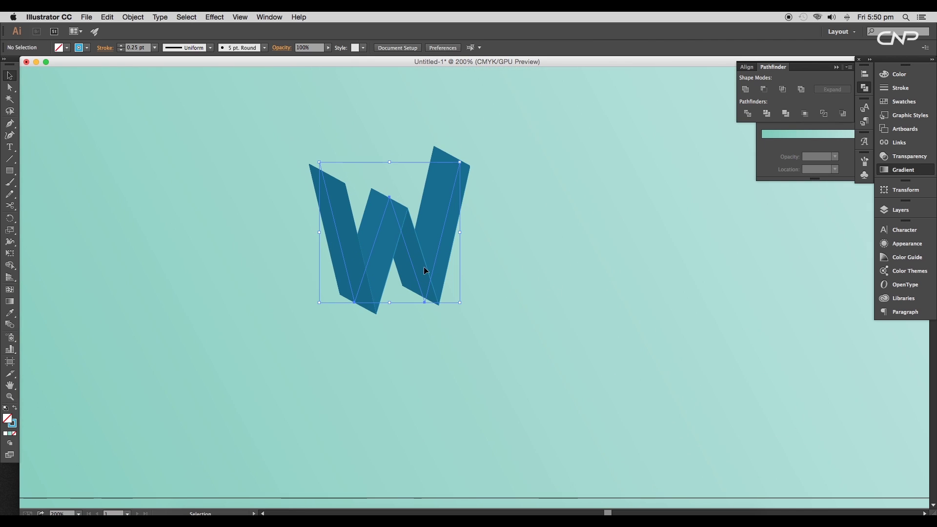
Step: Expand the appearance of the extruded W and ungroup it fully into separate faces
click(132, 17)
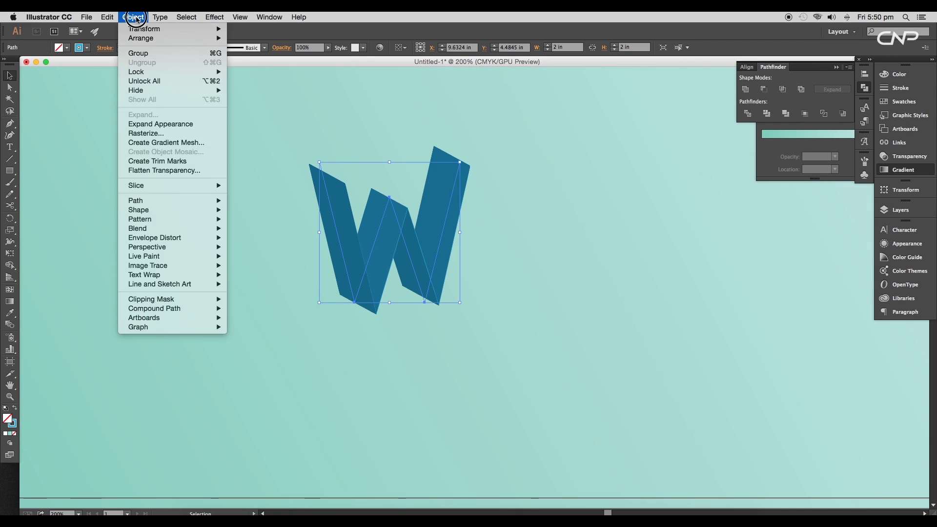
click(169, 124)
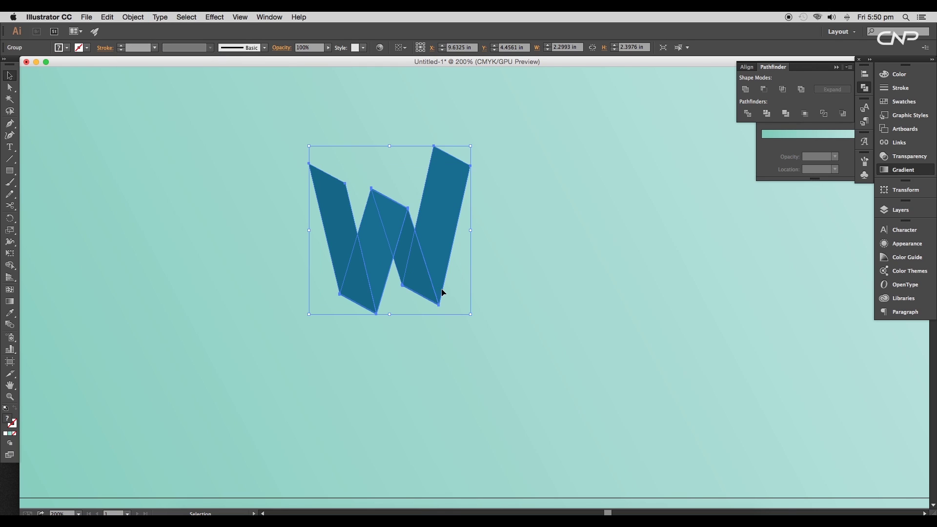
right_click(438, 267)
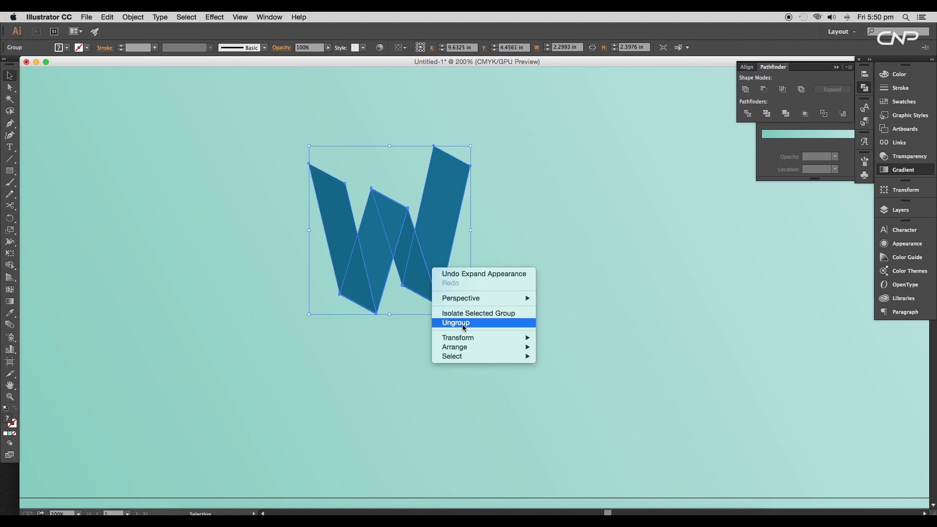
click(458, 320)
right_click(427, 292)
click(451, 347)
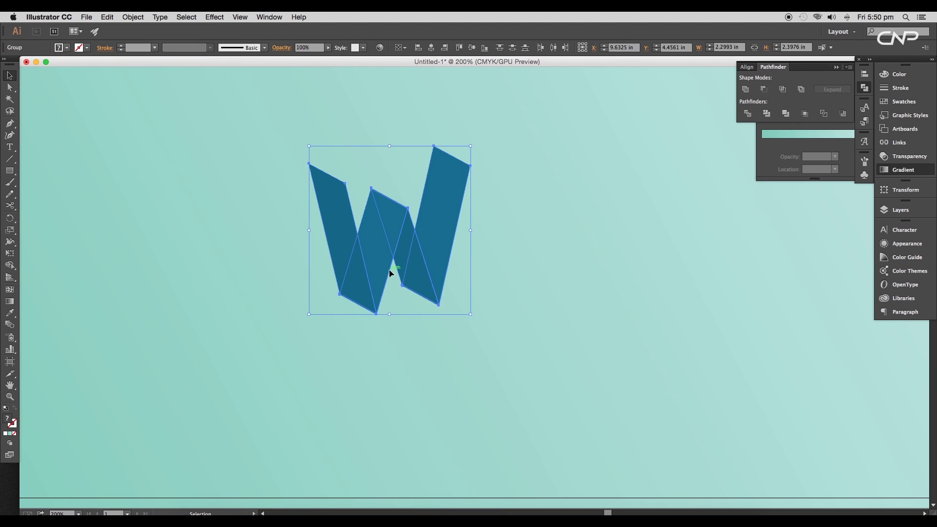
right_click(388, 269)
click(416, 326)
Step: Move all the W faces together to about X 12.84 in, clear of the leftover thin W outline, and delete that outline
click(519, 297)
click(433, 226)
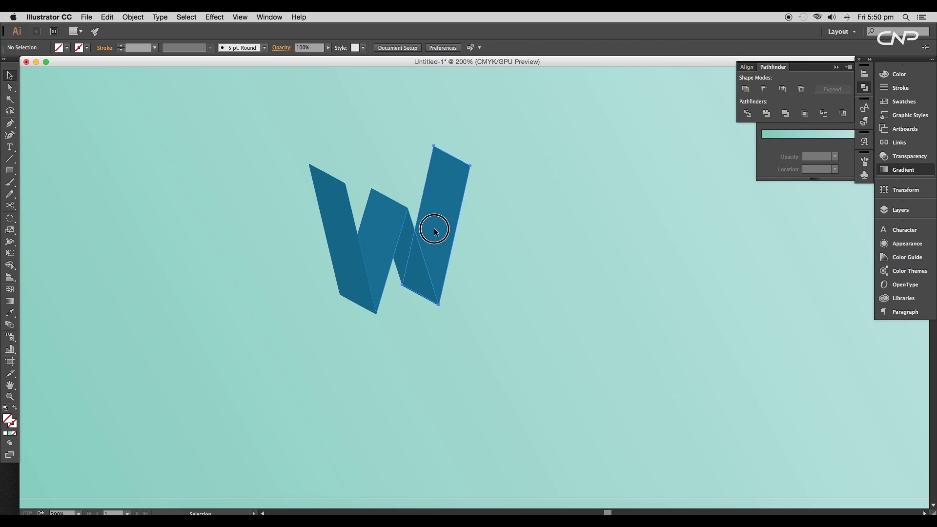
click(353, 238)
click(359, 252)
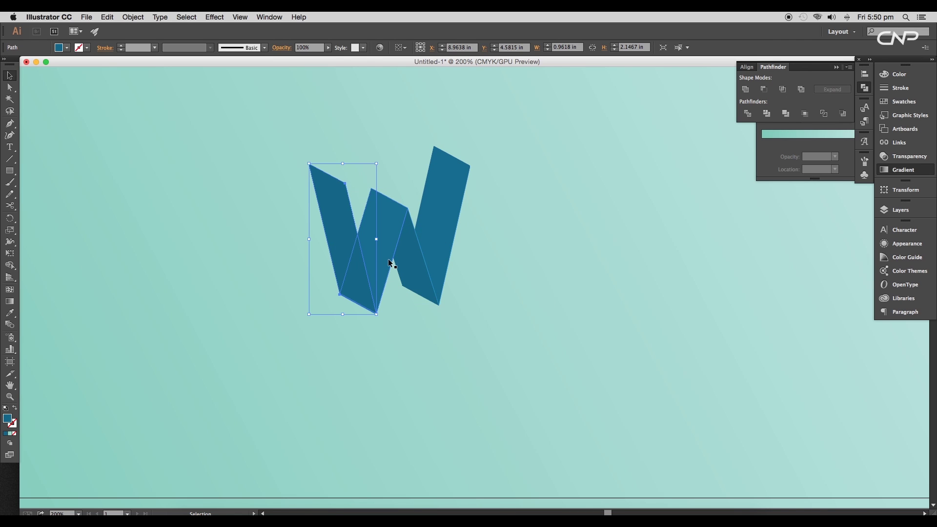
shift+click(387, 244)
shift+click(440, 217)
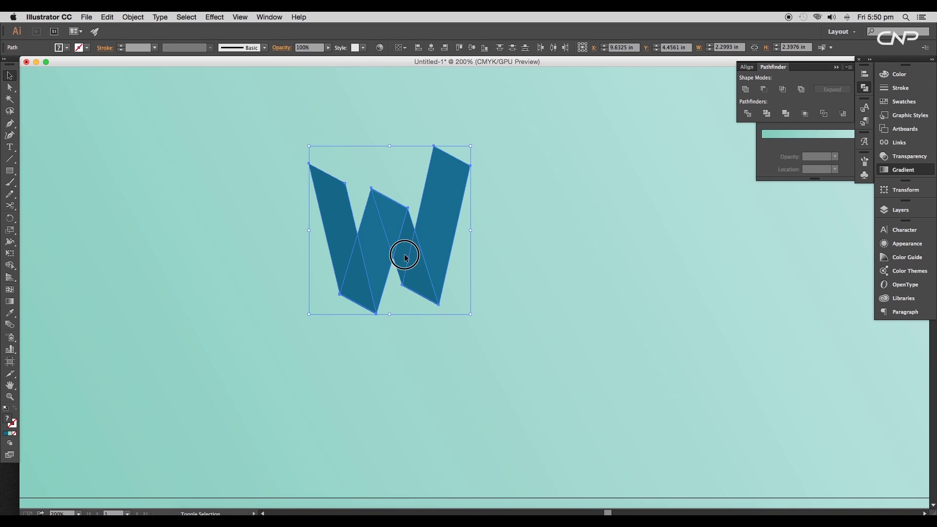
drag(404, 257, 630, 263)
click(518, 308)
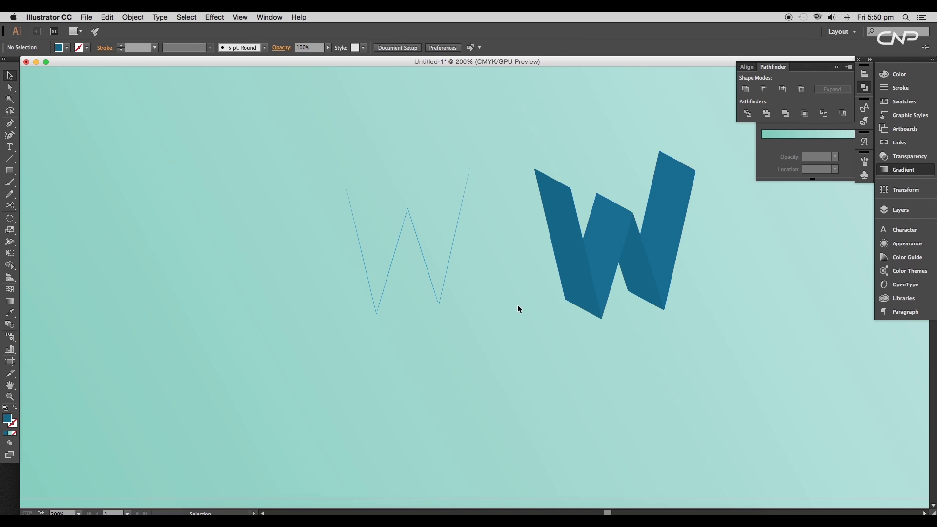
drag(477, 328, 268, 150)
key(Delete)
Step: Align the bottom tips of the first and second faces of the W so their corners meet
scroll(608, 316, up, 8)
drag(528, 308, 526, 219)
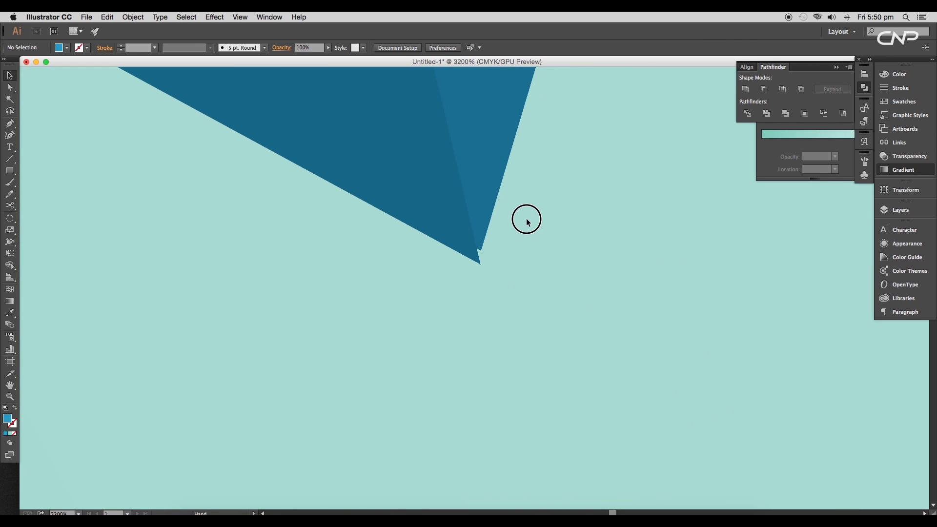
scroll(545, 233, down, 6)
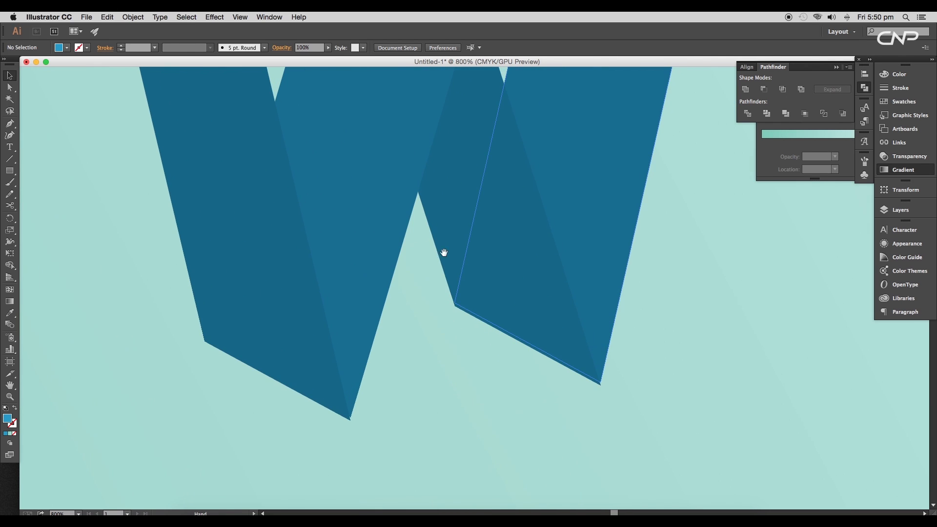
drag(417, 325, 414, 330)
click(435, 169)
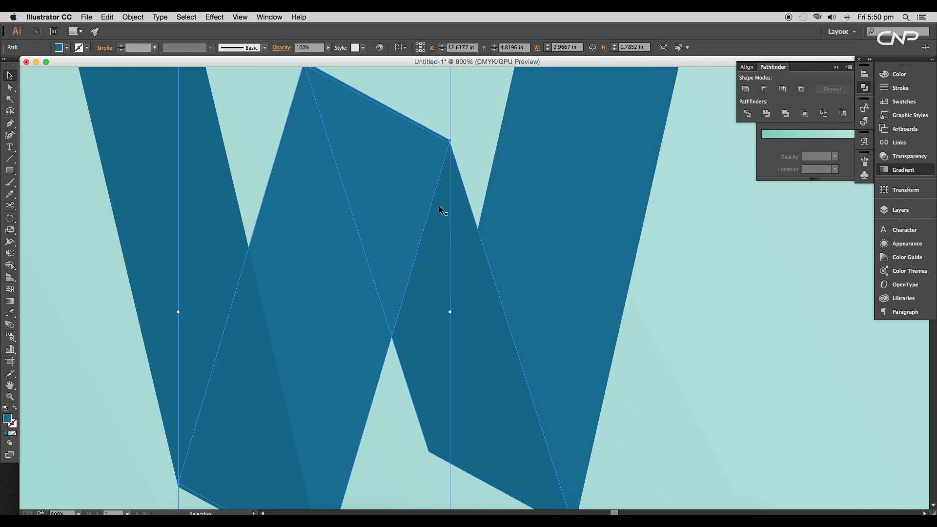
scroll(427, 244, up, 5)
scroll(423, 231, up, 5)
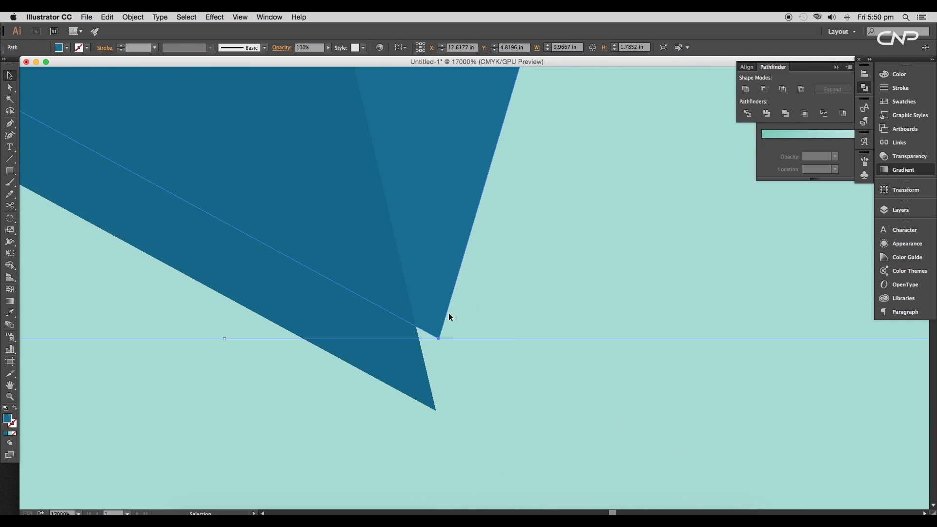
drag(419, 258, 436, 337)
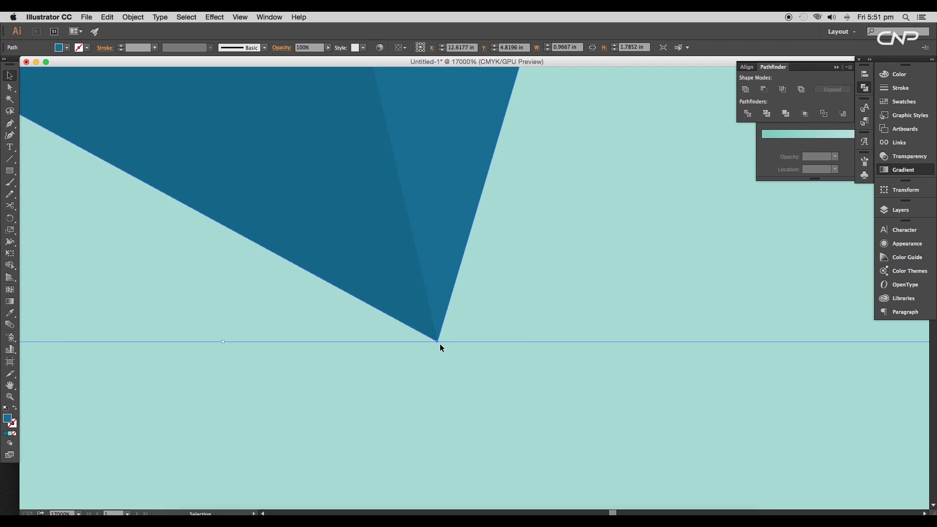
click(478, 341)
Step: Move the third face slightly down so its top corner meets the second face's upper corner
scroll(487, 333, down, 2)
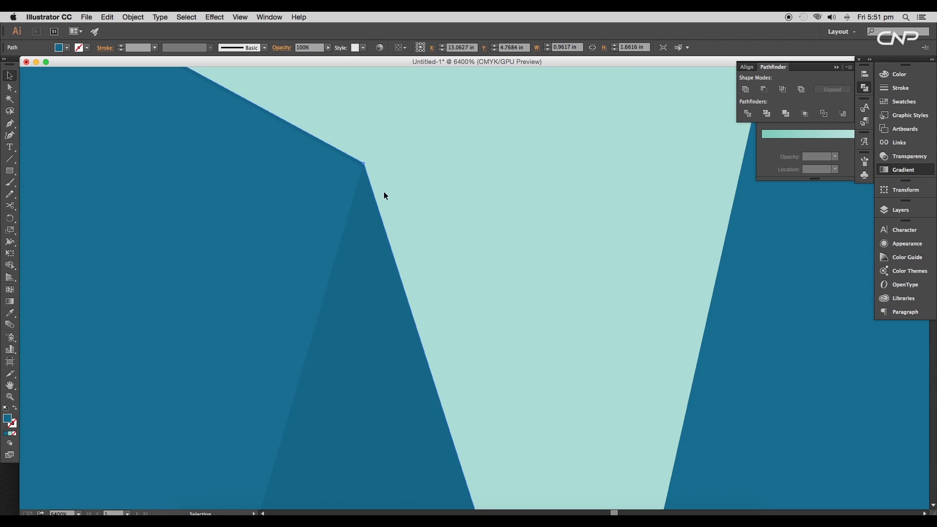
scroll(384, 196, up, 3)
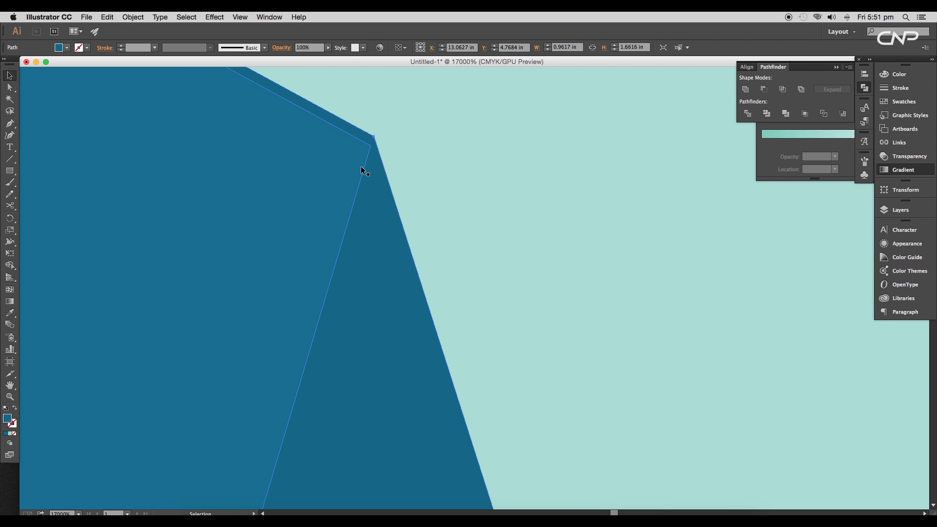
drag(374, 162, 374, 172)
click(446, 226)
Step: Align the bottom tips of the third and fourth faces of the W so their corners coincide
scroll(446, 227, down, 4)
drag(581, 459, 377, 245)
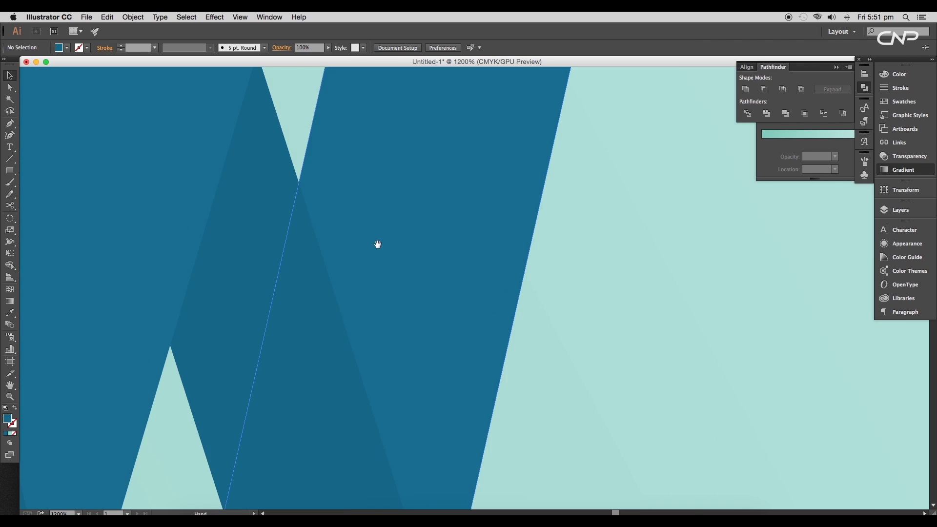
drag(461, 380, 443, 182)
scroll(461, 311, up, 2)
scroll(463, 315, up, 5)
drag(403, 212, 404, 329)
click(453, 331)
Step: Select all the faces of the W and move the whole letter left, back towards the middle of the artboard
scroll(453, 332, down, 4)
scroll(452, 327, down, 6)
drag(372, 172, 461, 294)
scroll(491, 253, down, 5)
drag(514, 254, 410, 222)
drag(461, 309, 205, 122)
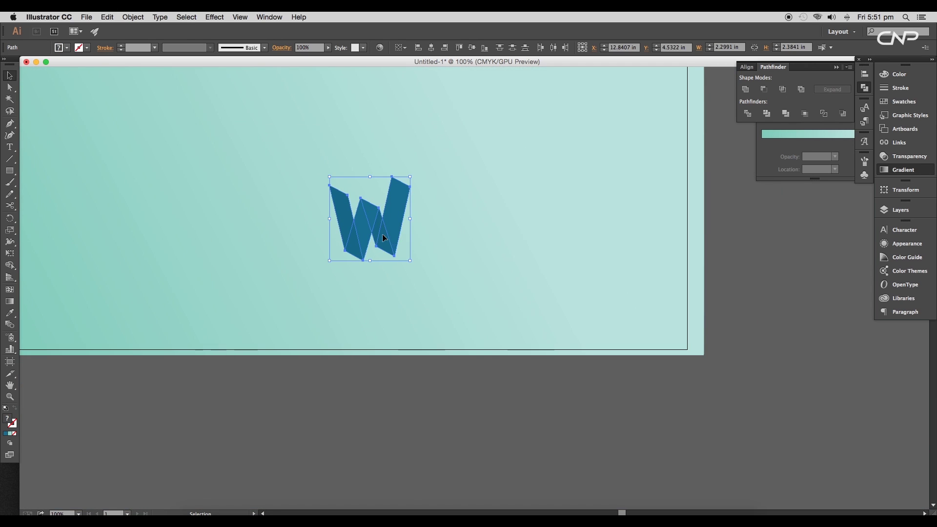
drag(382, 234, 262, 234)
click(433, 216)
Step: Draw a straight line along the first face's right edge from upper corner to bottom tip, and set its stroke to 0.5 pt
drag(364, 214, 534, 213)
scroll(448, 203, up, 3)
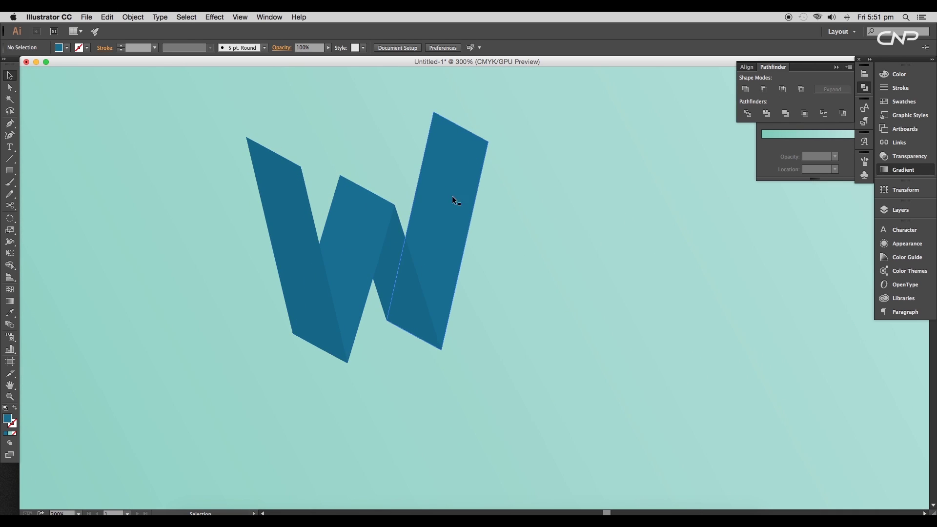
drag(442, 282, 481, 281)
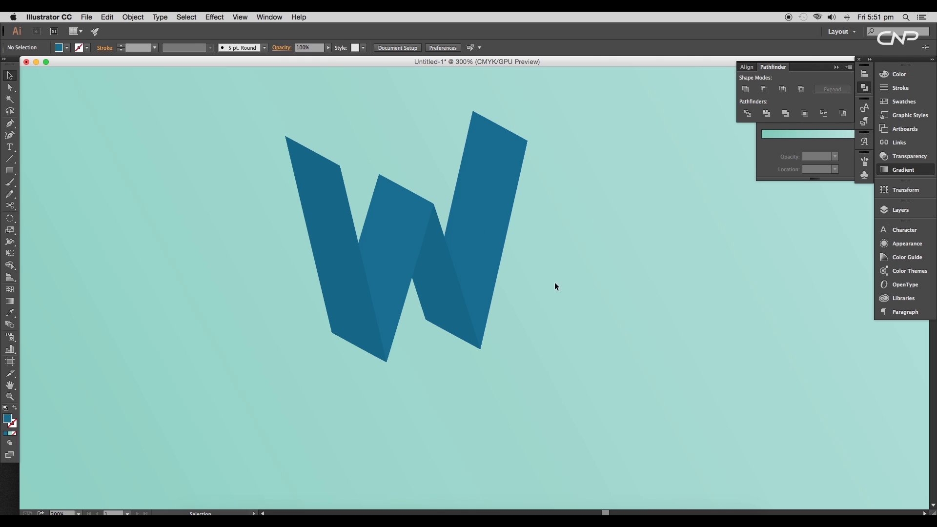
click(6, 161)
click(240, 17)
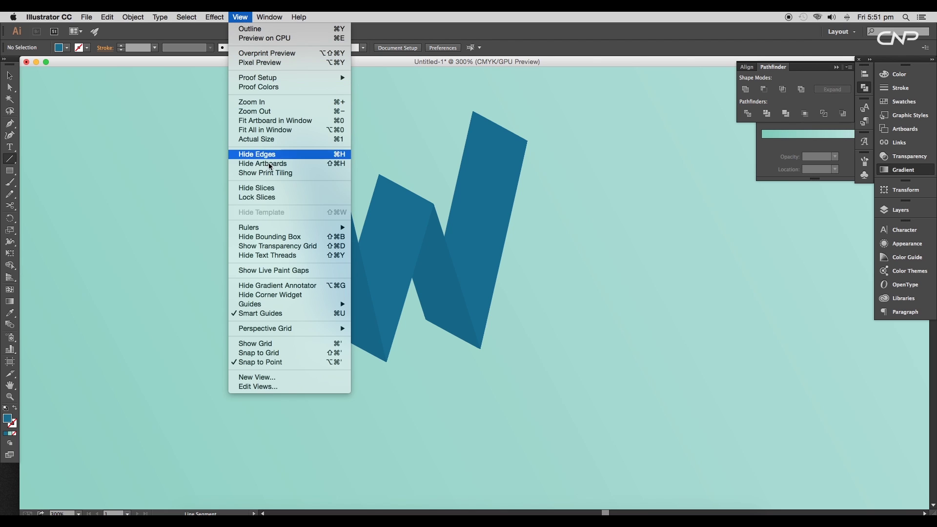
click(251, 314)
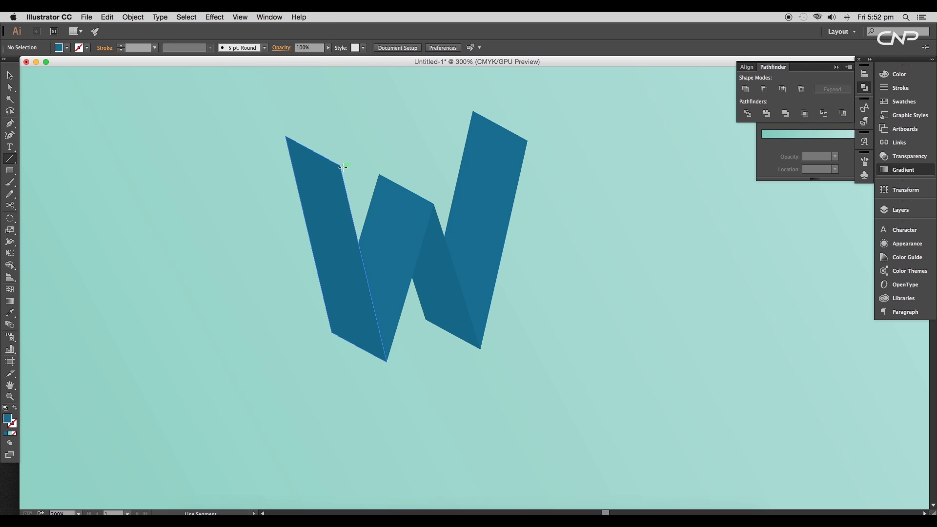
drag(341, 165, 387, 362)
scroll(402, 353, up, 1)
drag(423, 269, 382, 316)
click(154, 47)
click(164, 68)
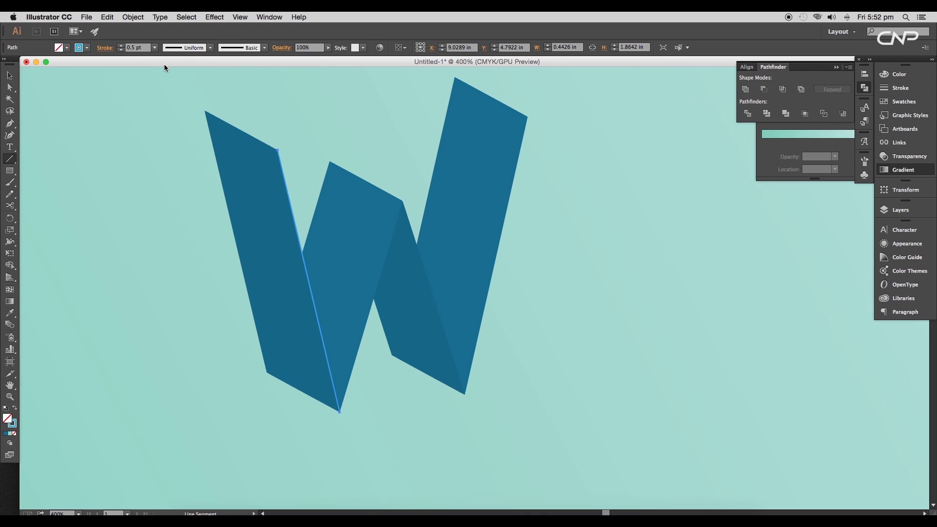
Step: Draw matching 0.5 pt lines along the right edges of the second, third and fourth faces, corner to corner
key(v)
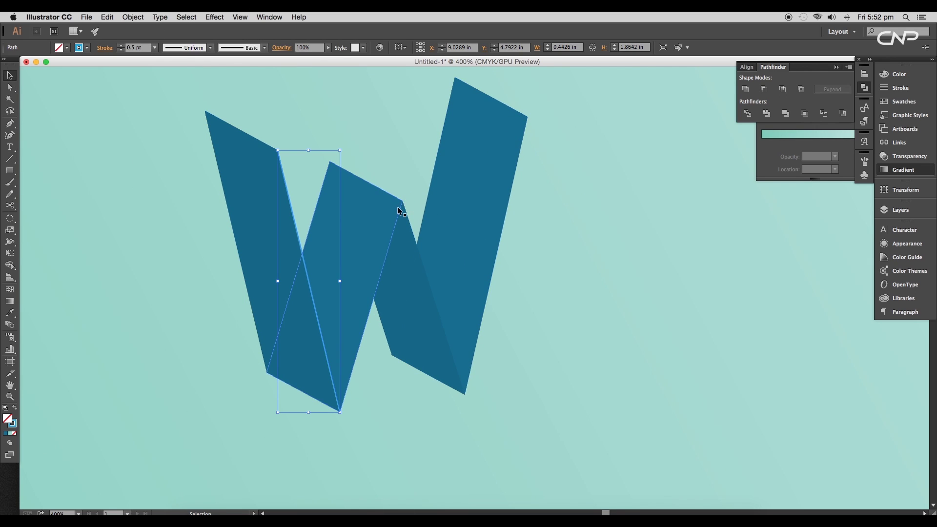
key(backslash)
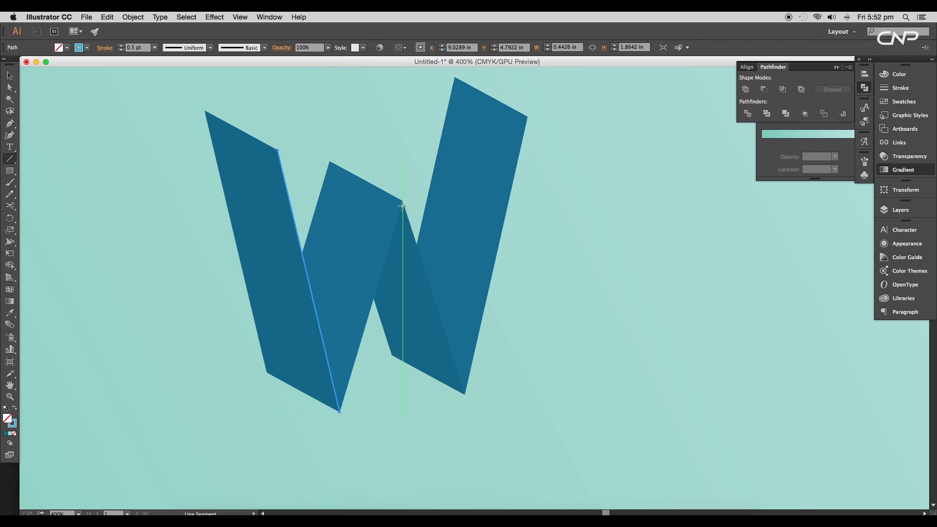
drag(402, 206, 465, 395)
drag(529, 118, 464, 395)
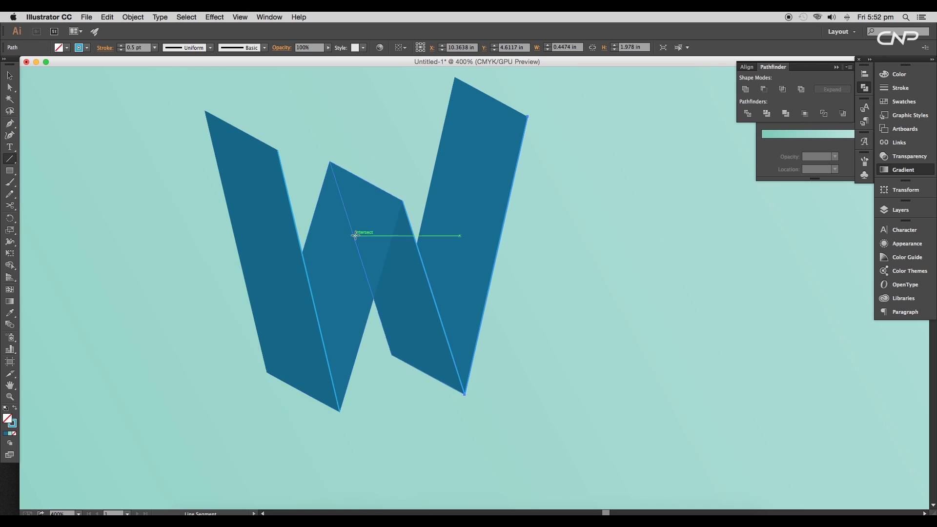
drag(402, 201, 340, 411)
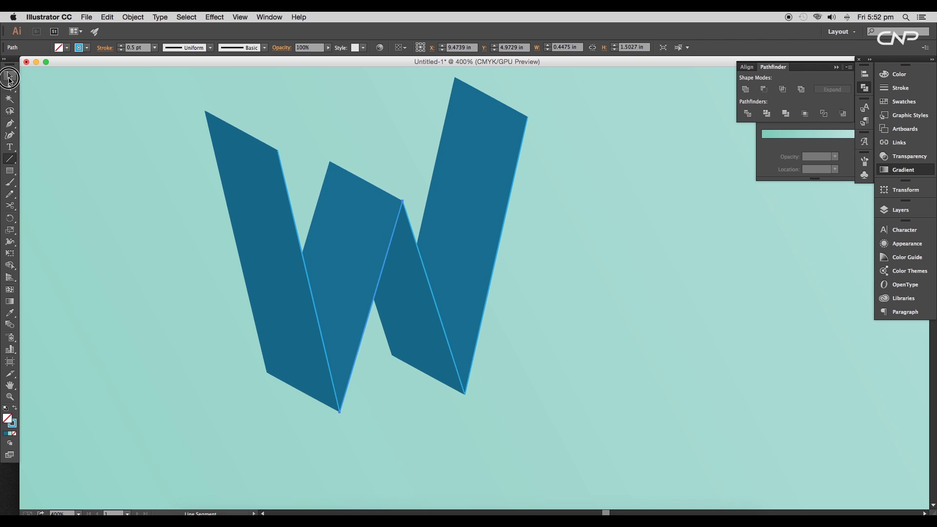
Step: Lengthen each of the four edge lines at both ends so they extend beyond the corners of the W's faces
click(10, 76)
click(299, 244)
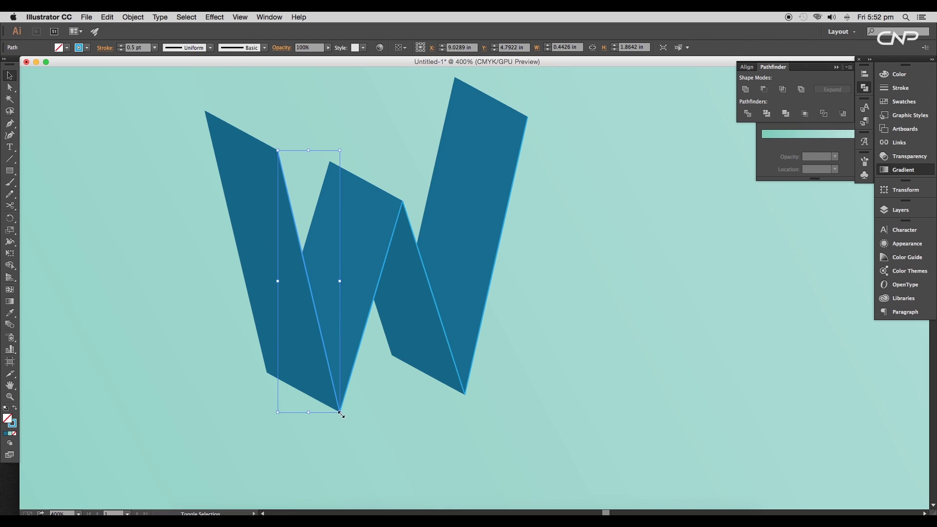
drag(340, 414, 345, 438)
click(376, 289)
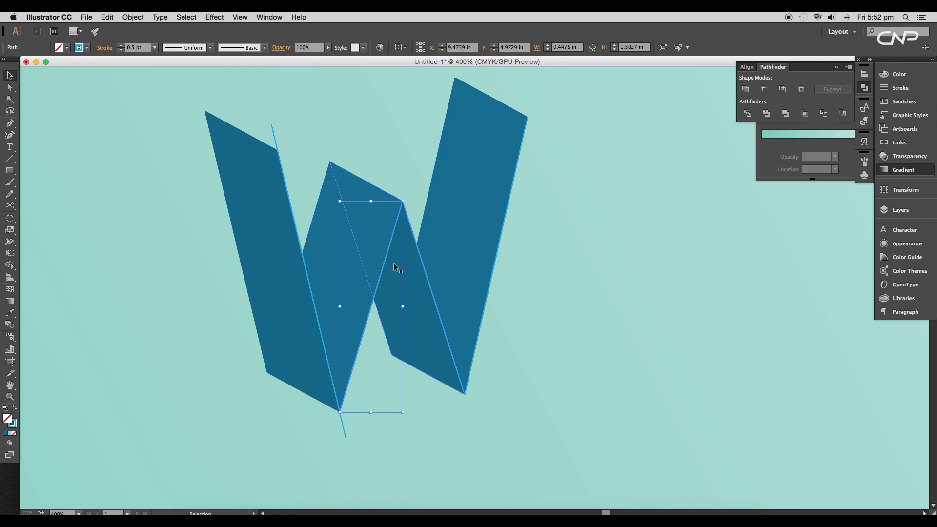
drag(403, 201, 393, 171)
click(404, 205)
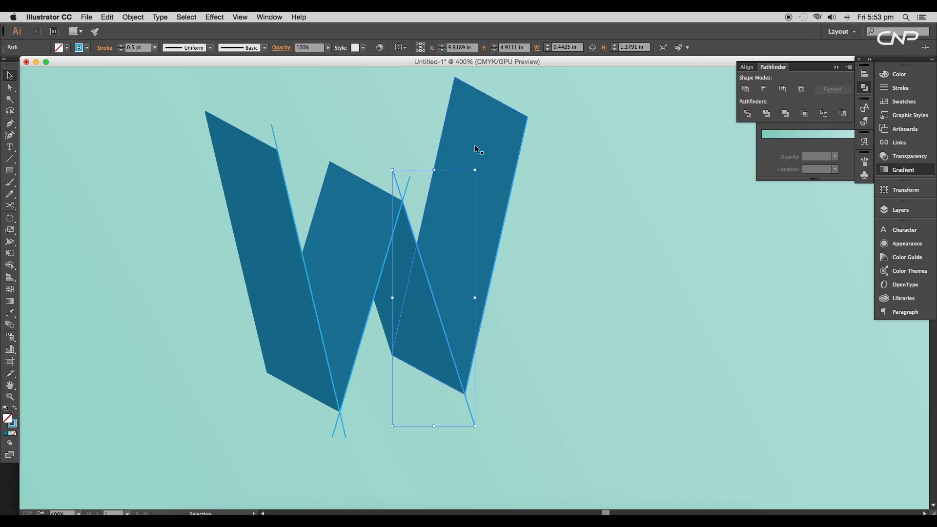
click(517, 162)
drag(528, 118, 547, 97)
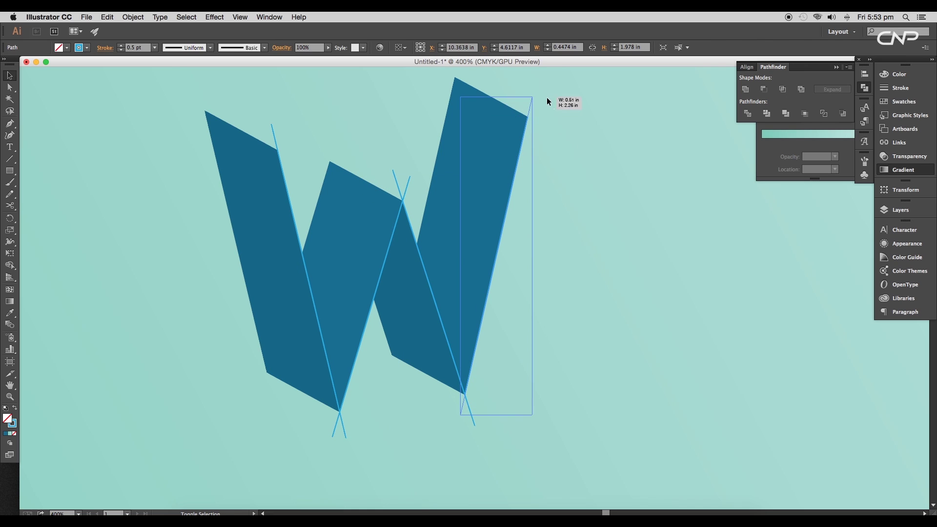
click(547, 101)
Step: Copy each of the four edge lines onto the opposite left edge of its own face
drag(334, 203, 433, 210)
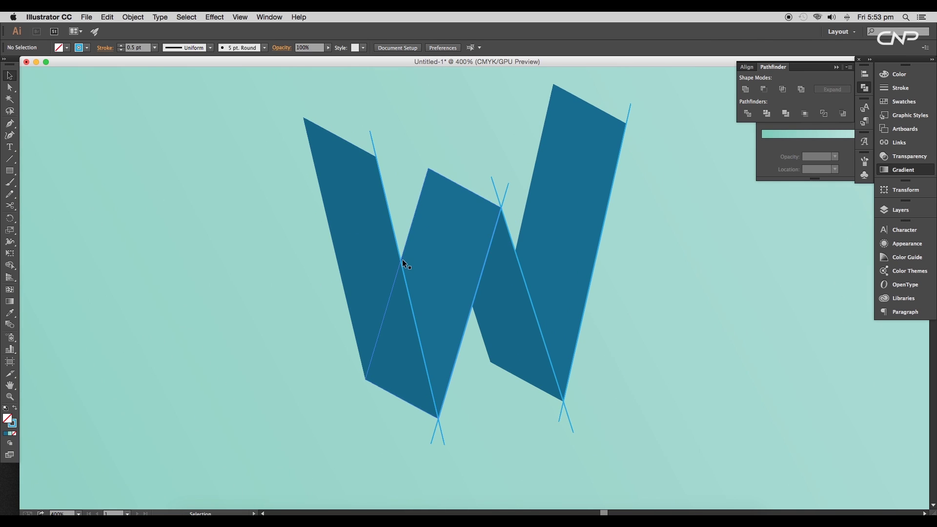
click(403, 264)
drag(401, 264, 330, 233)
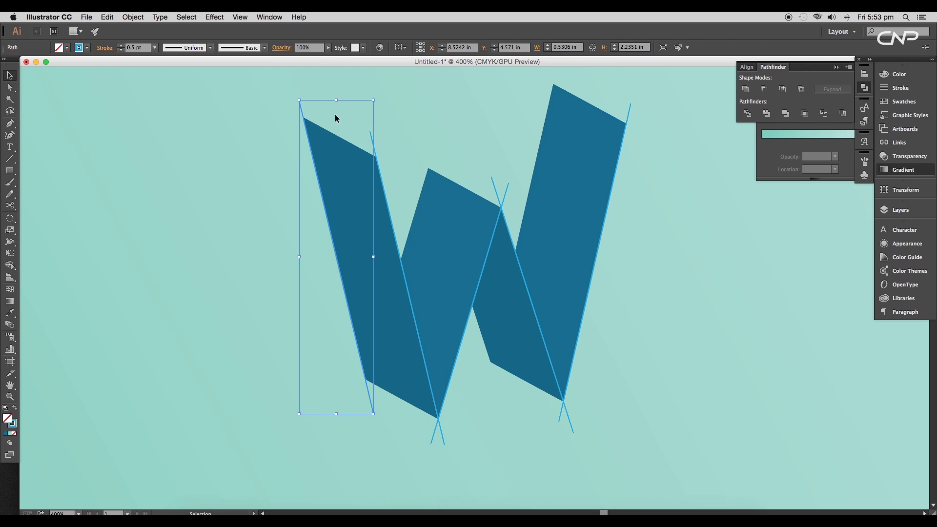
scroll(393, 245, right, 4)
click(395, 254)
drag(391, 252, 321, 204)
drag(427, 259, 356, 228)
drag(497, 264, 419, 212)
scroll(432, 207, up, 5)
click(447, 238)
Step: Select the two lines bordering the first face and blend them together with the Blend tool
scroll(447, 238, down, 8)
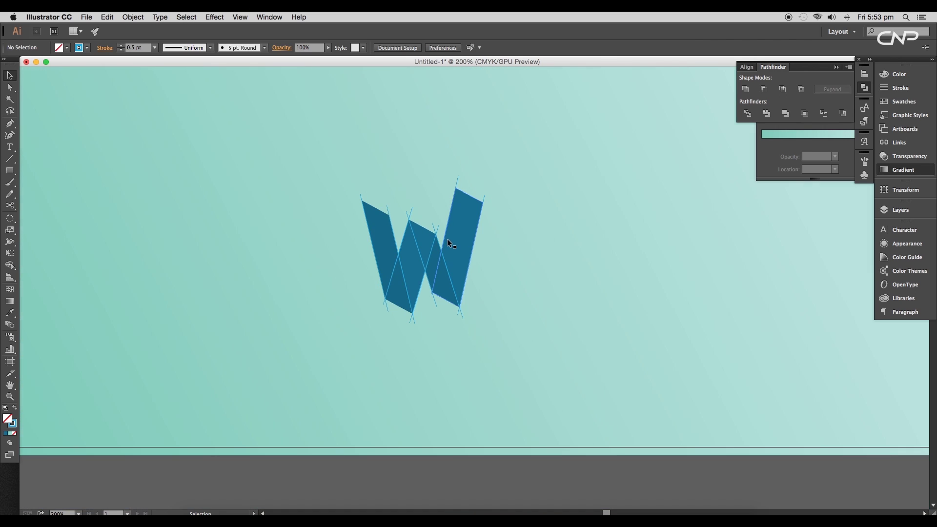
scroll(451, 244, up, 1)
drag(478, 269, 521, 294)
super+click(495, 234)
super+click(491, 233)
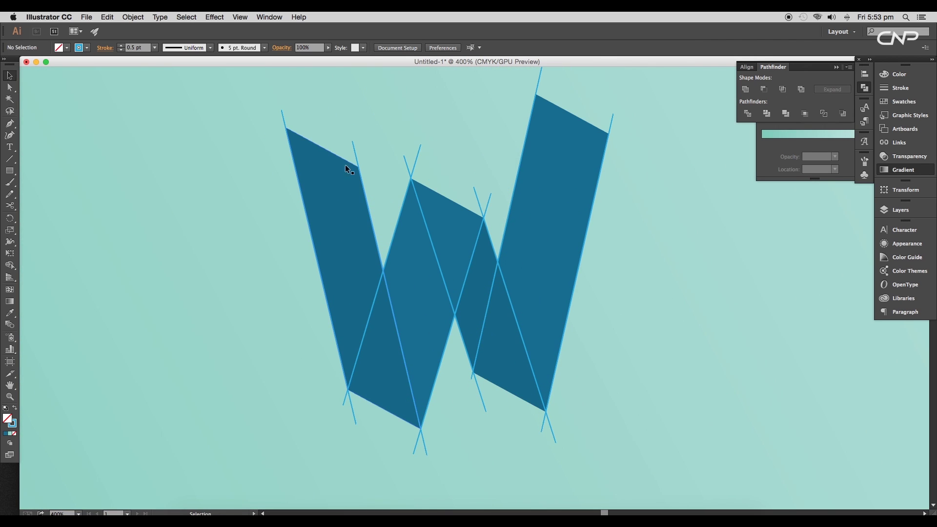
click(356, 153)
shift+click(285, 119)
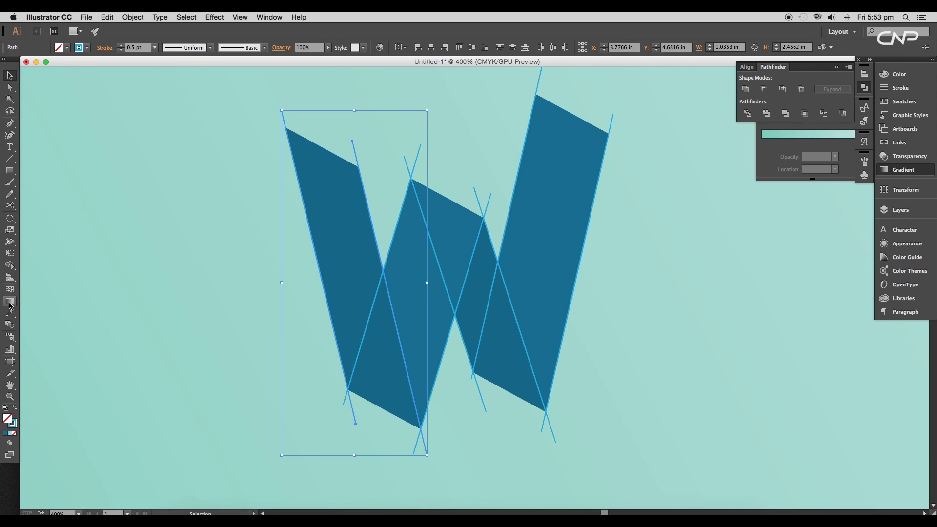
click(10, 325)
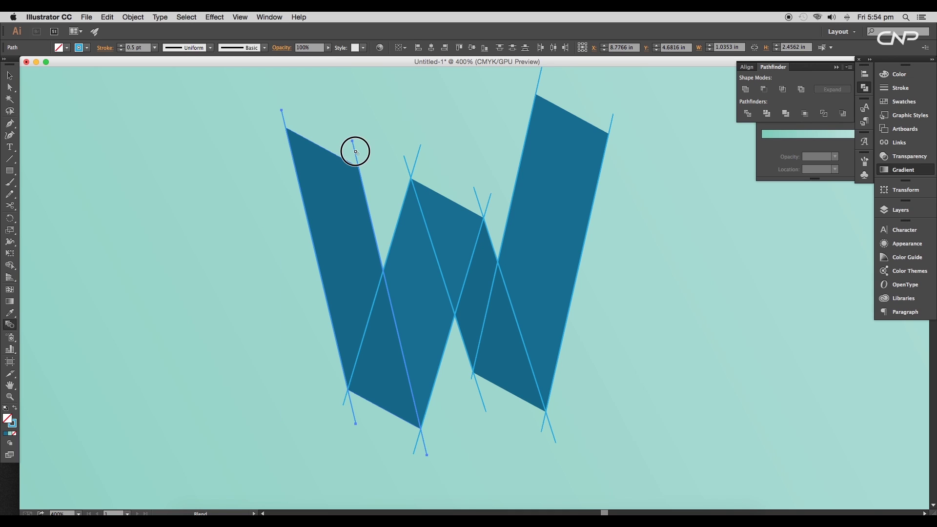
click(285, 119)
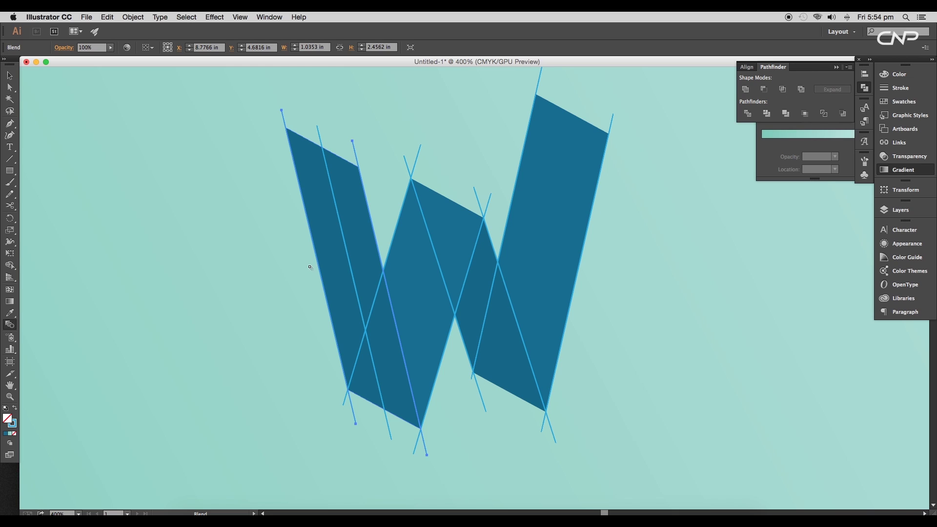
Step: Set the first face's blend spacing to Specified Steps with 7 steps
double_click(10, 325)
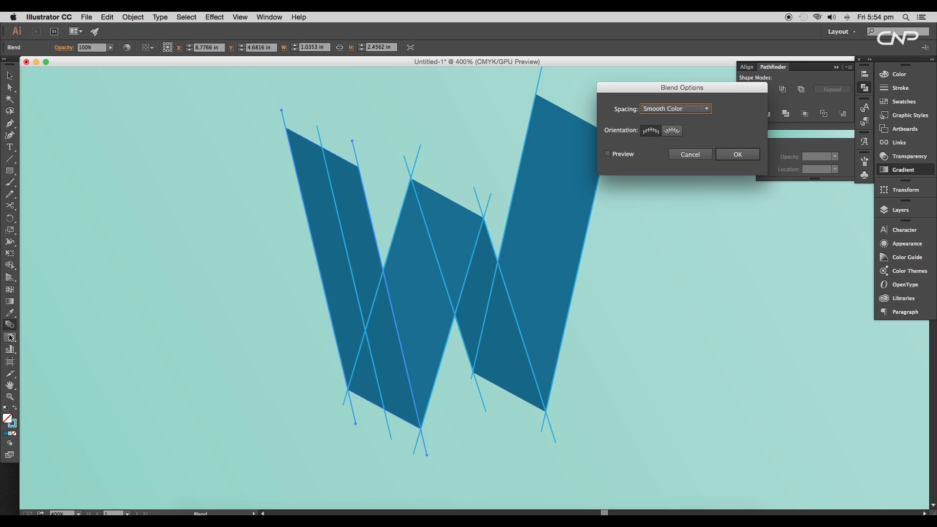
click(608, 154)
click(676, 109)
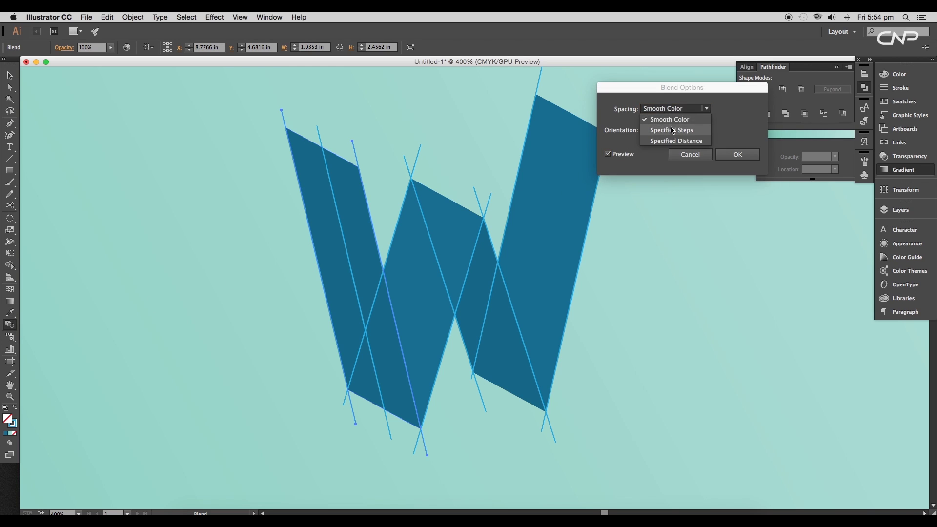
click(679, 129)
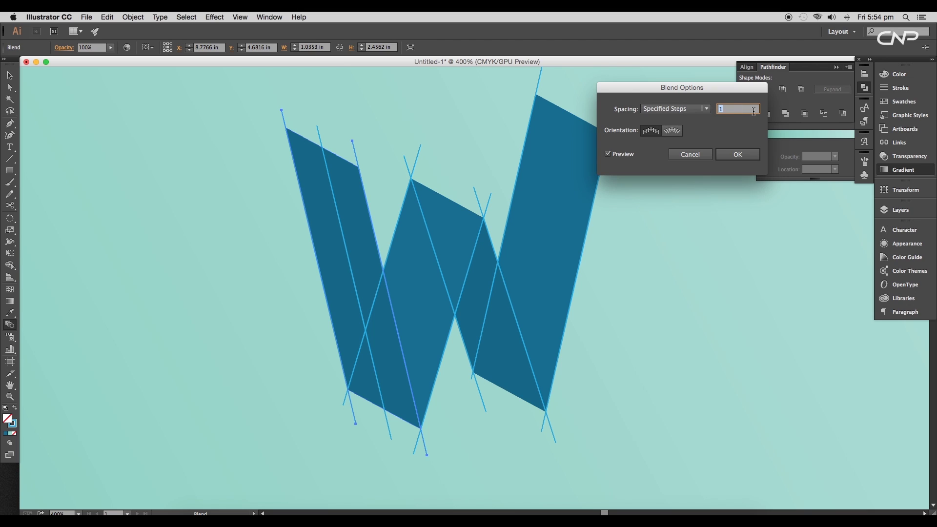
click(731, 155)
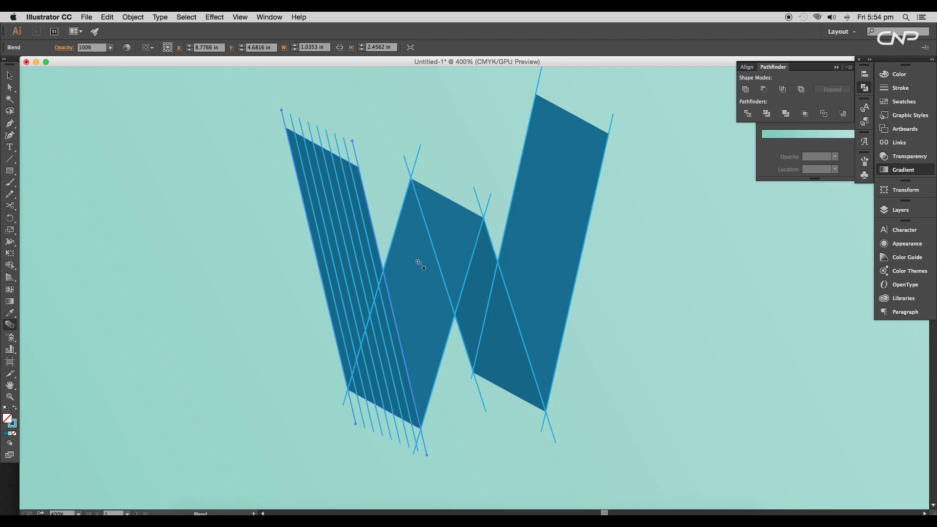
Step: Blend the two lines bordering the third face, using Specified Steps with 7 steps
click(9, 78)
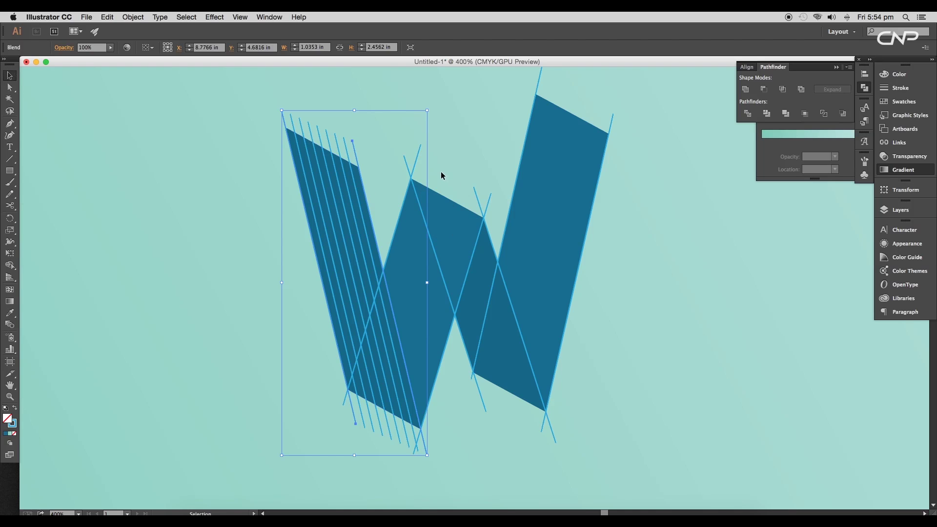
click(473, 189)
shift+click(410, 172)
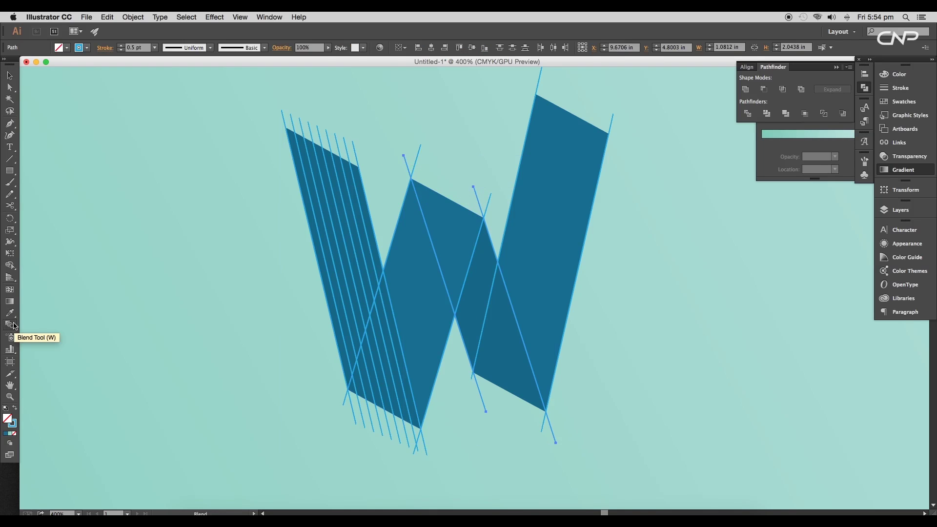
click(9, 324)
click(409, 171)
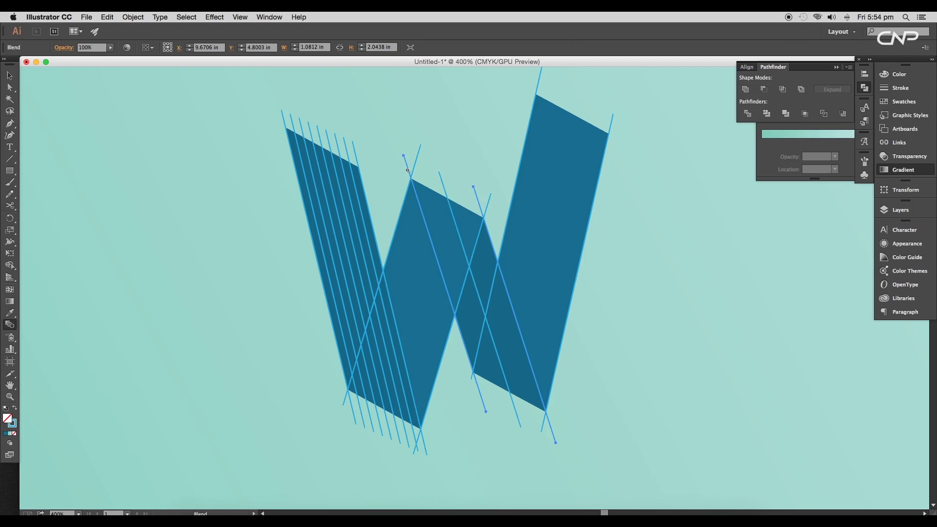
text(7)
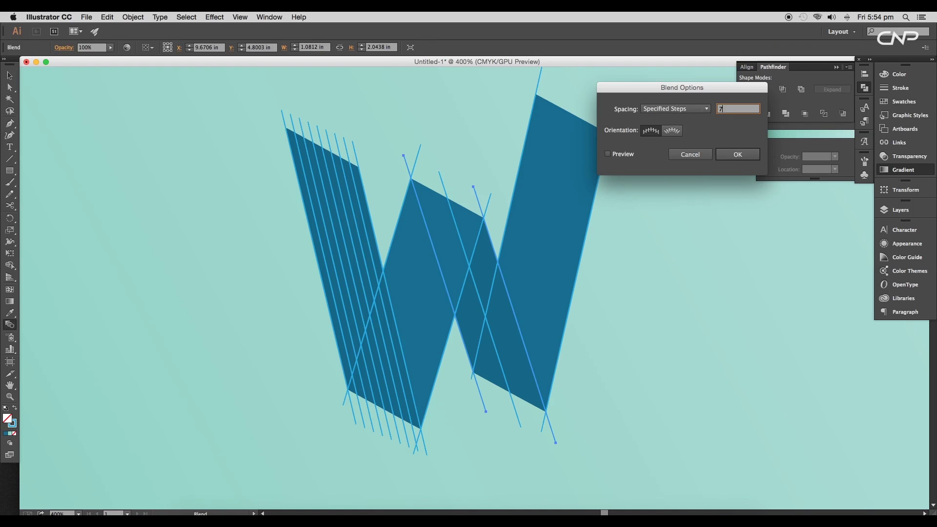
key(Return)
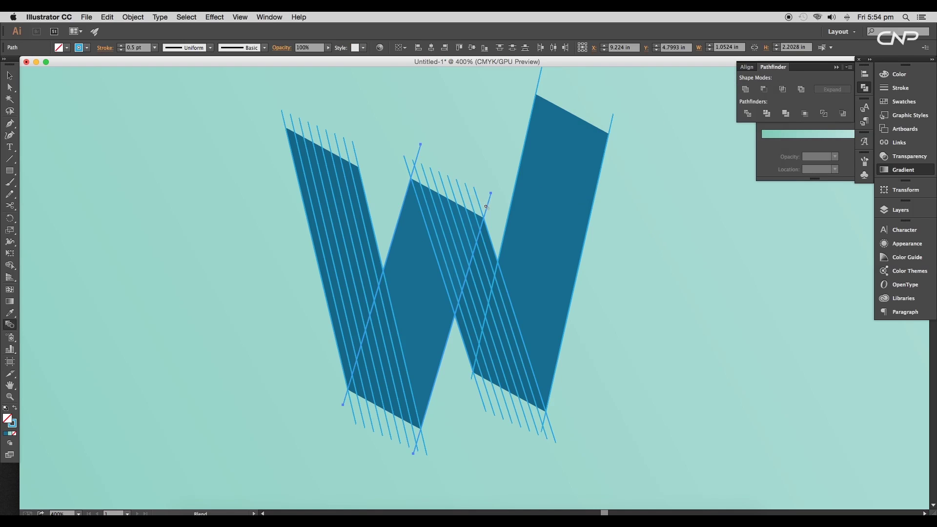
Step: Blend the border lines of the second face, and likewise those of the fourth face, with 7 specified steps
click(420, 155)
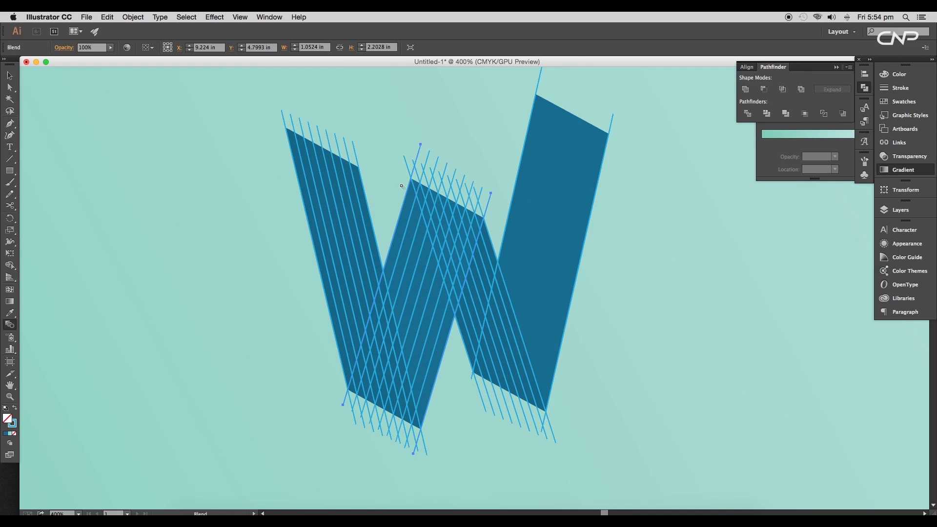
double_click(10, 324)
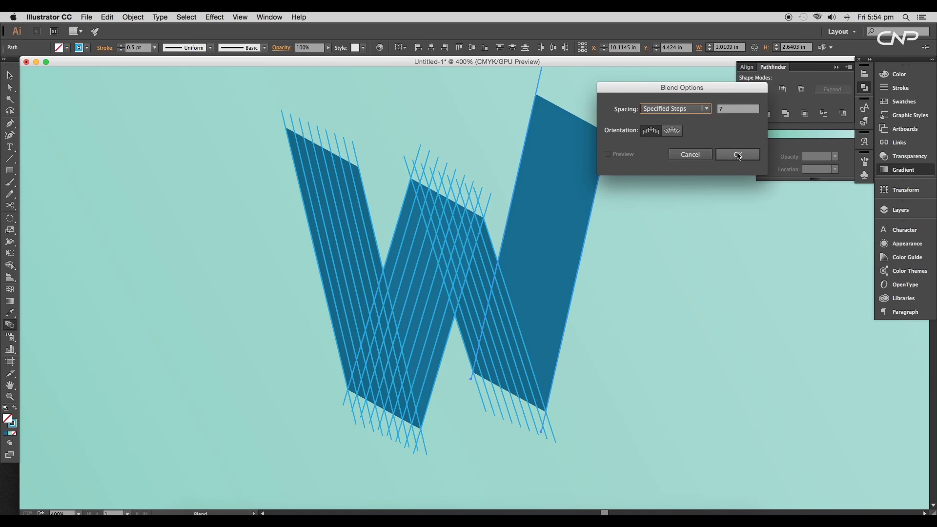
click(738, 154)
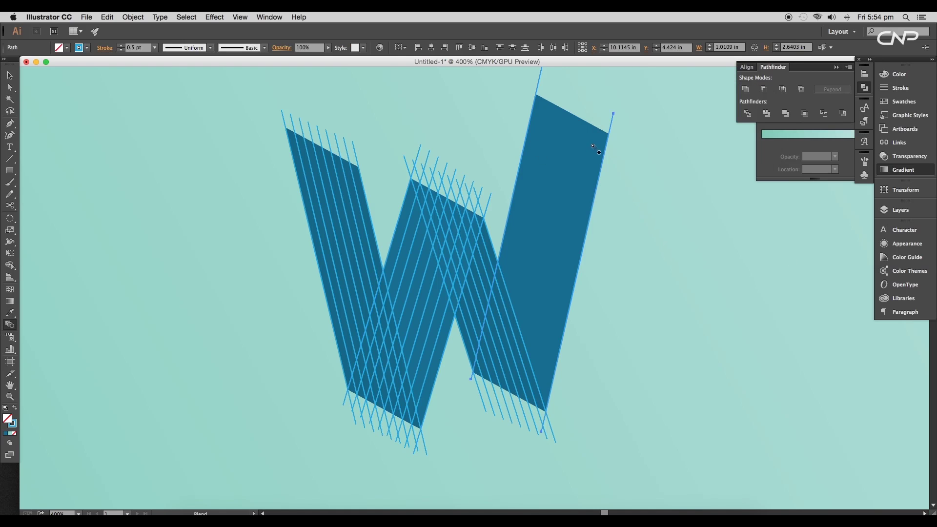
click(539, 89)
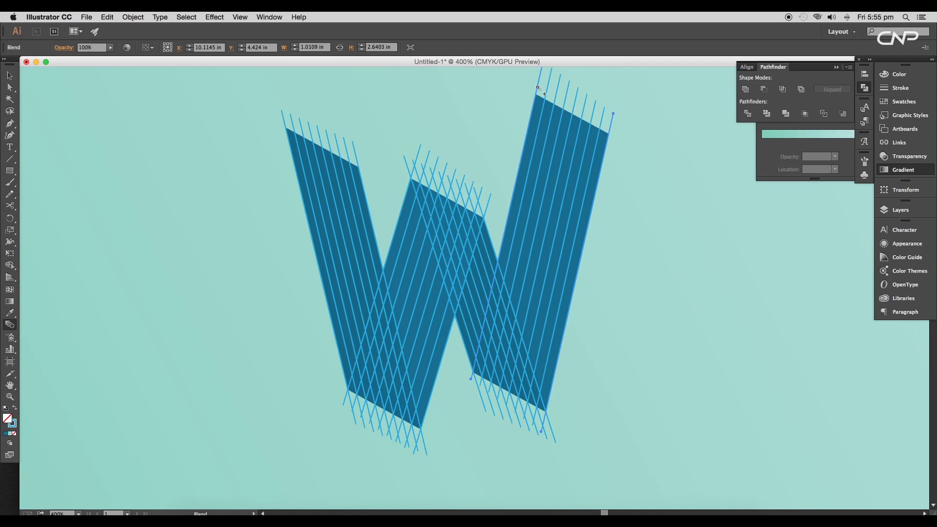
Step: Select all four line blends on the W and expand them into separate paths
key(super+plus)
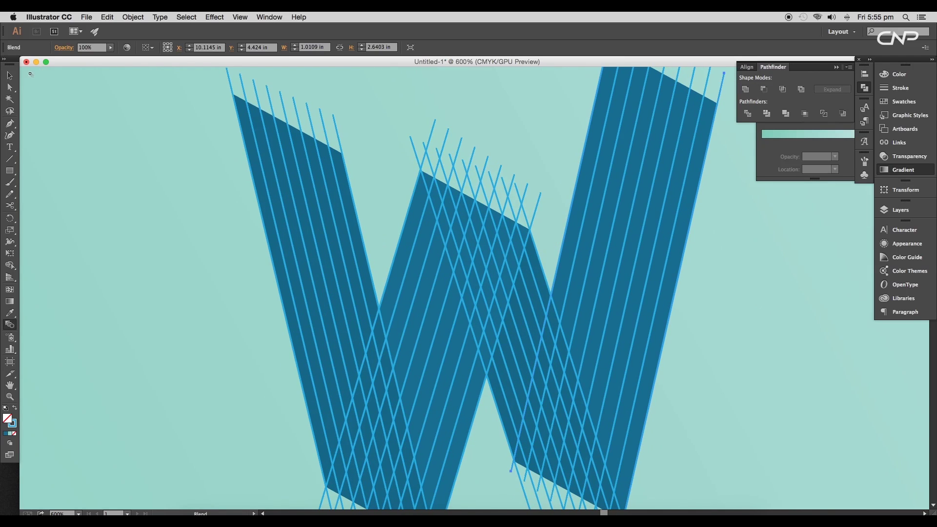
key(v)
click(337, 132)
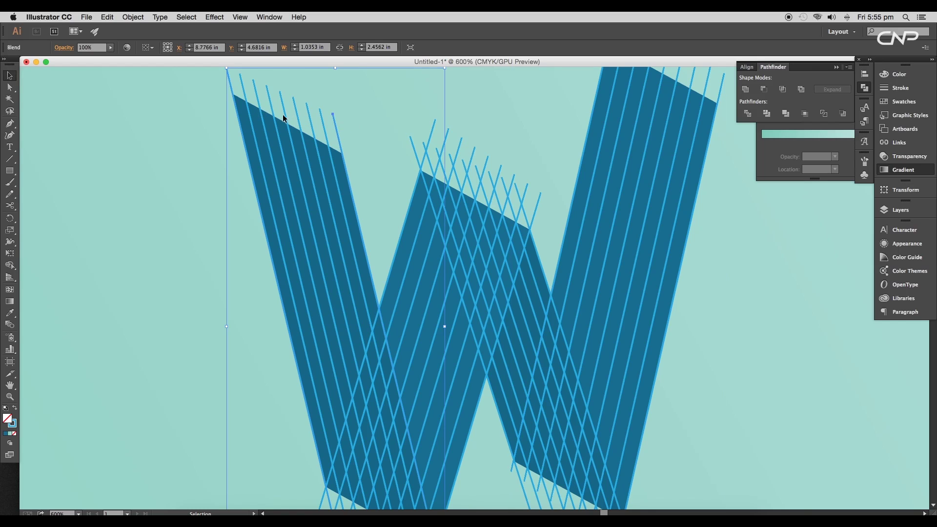
scroll(330, 131, up, 3)
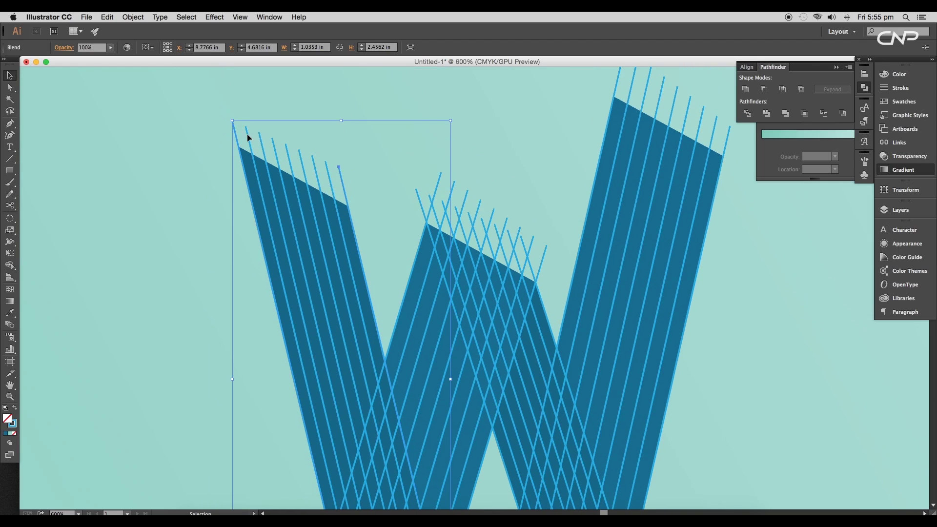
drag(307, 188, 324, 170)
key(space)
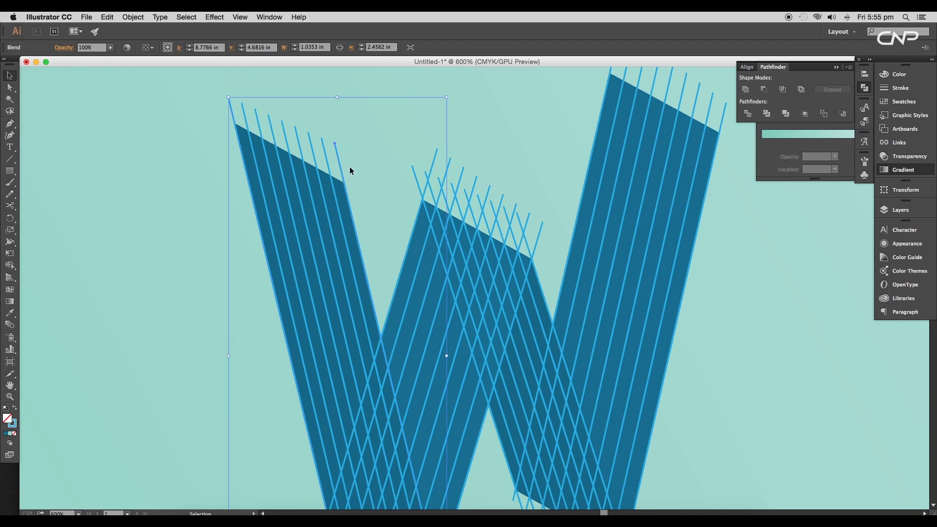
shift+click(418, 187)
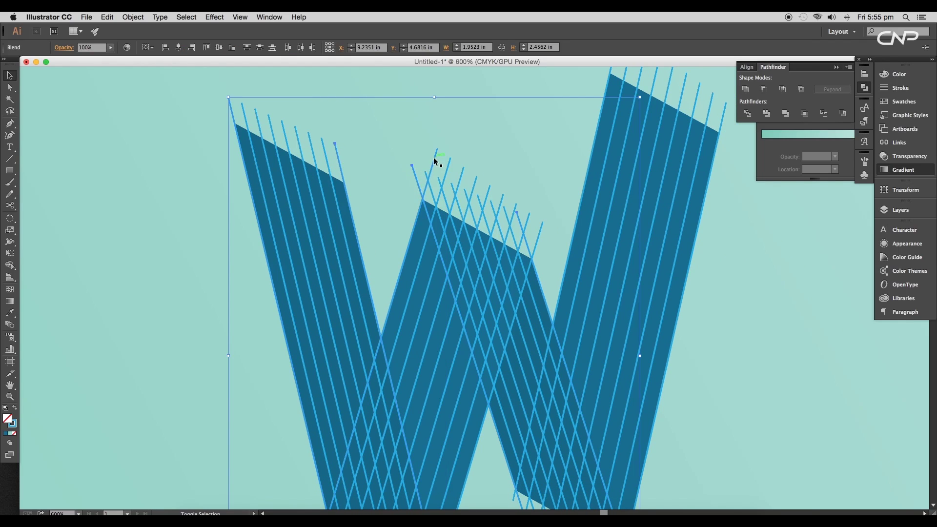
shift+click(614, 81)
scroll(561, 176, up, 3)
click(136, 19)
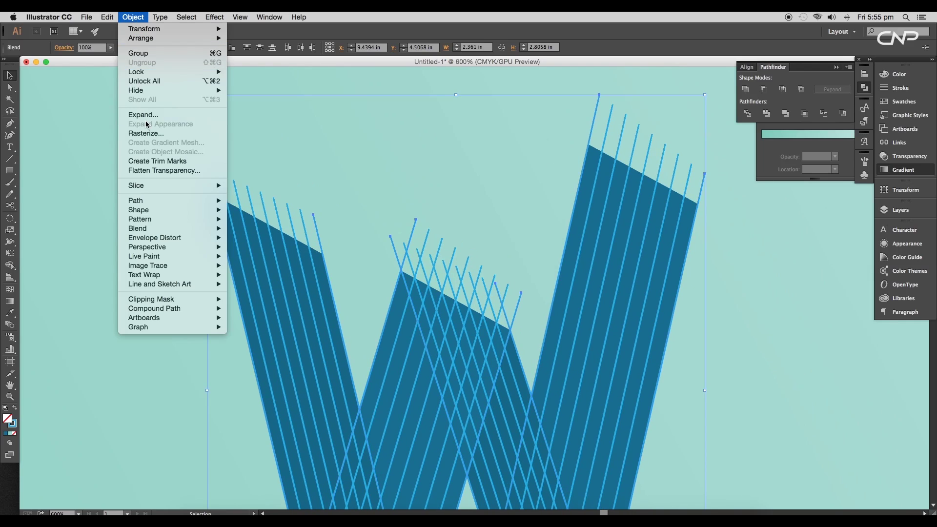
click(142, 115)
click(495, 333)
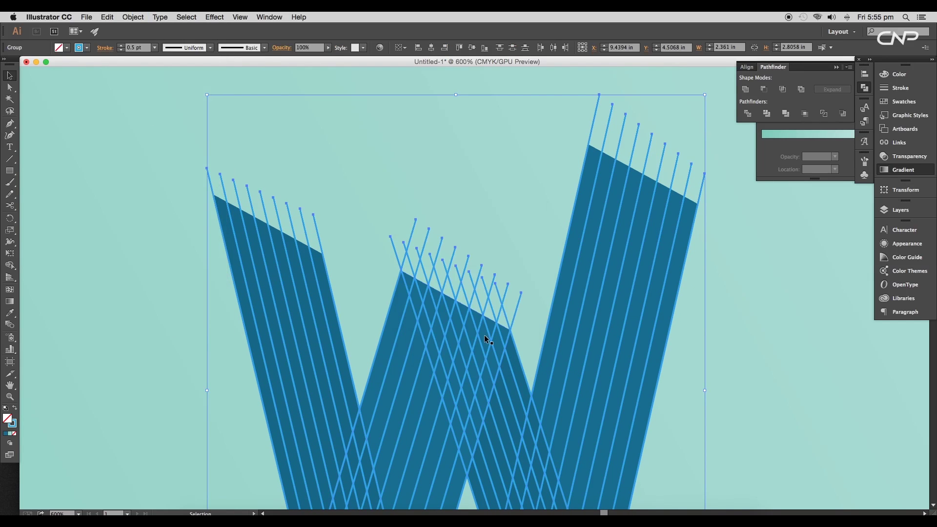
click(522, 195)
Step: Select the first face together with its expanded lines for Shape Builder and set a red fill with no stroke
click(284, 229)
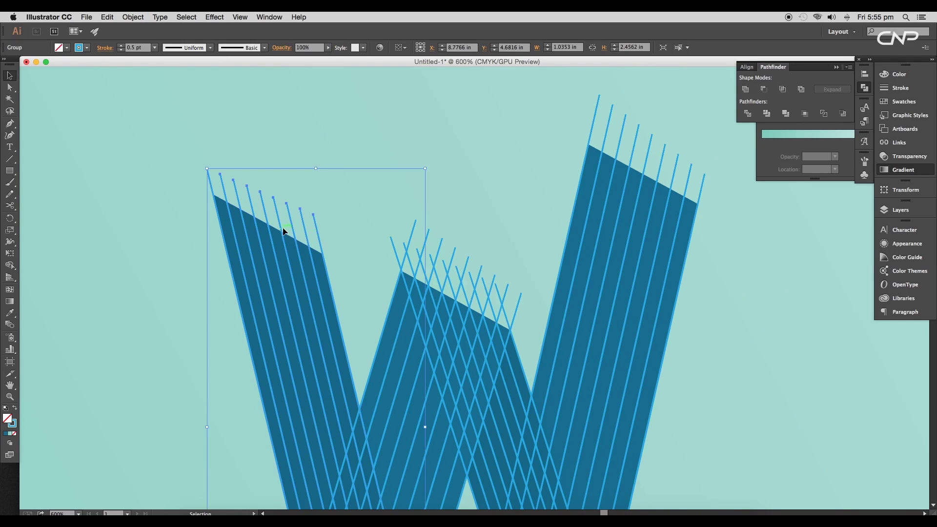
drag(417, 249, 508, 291)
key(super+1)
scroll(422, 261, up, 3)
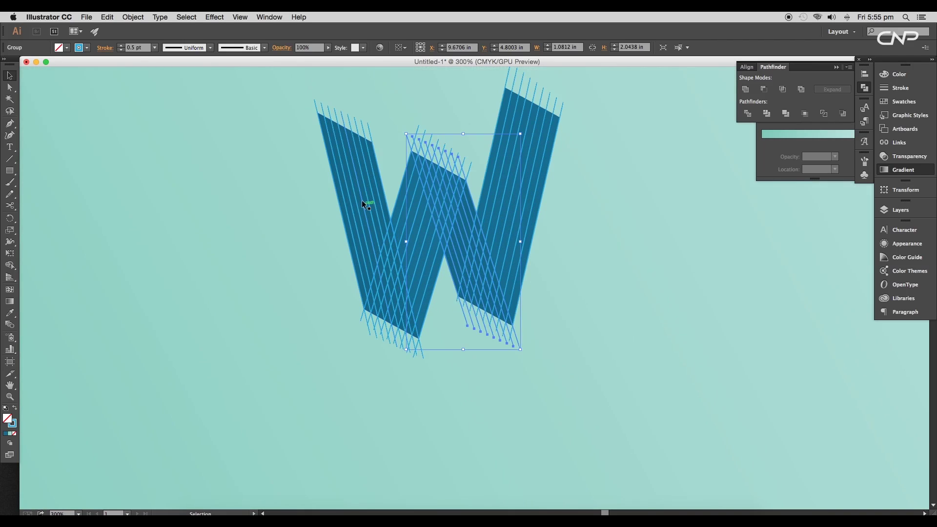
click(369, 133)
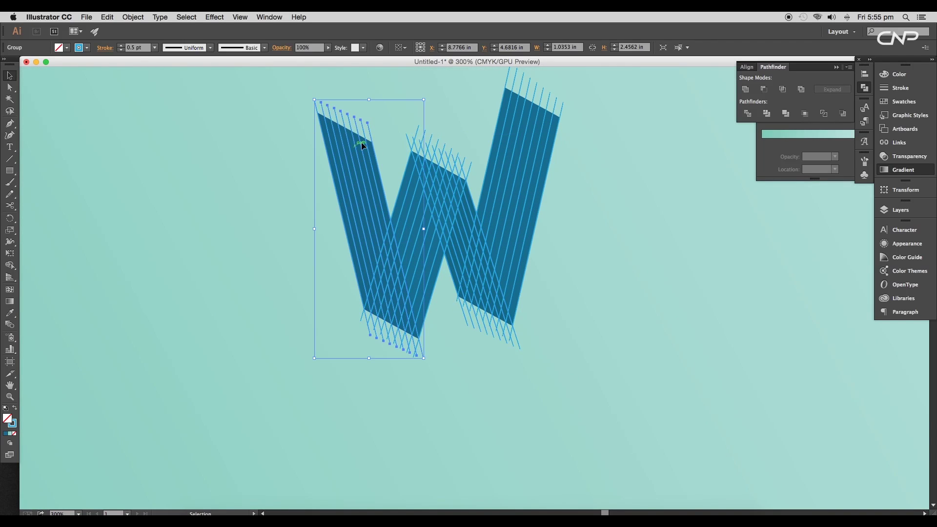
shift+click(368, 169)
scroll(364, 176, left, 2)
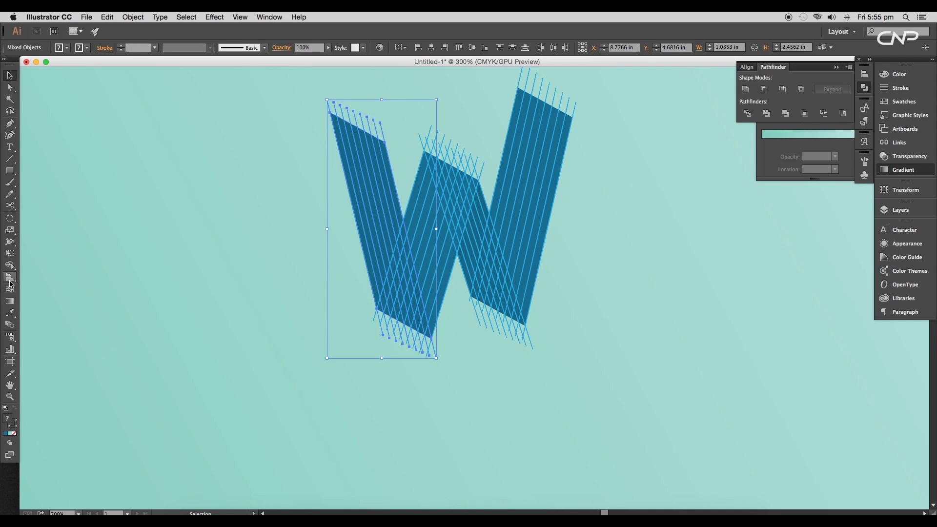
click(9, 266)
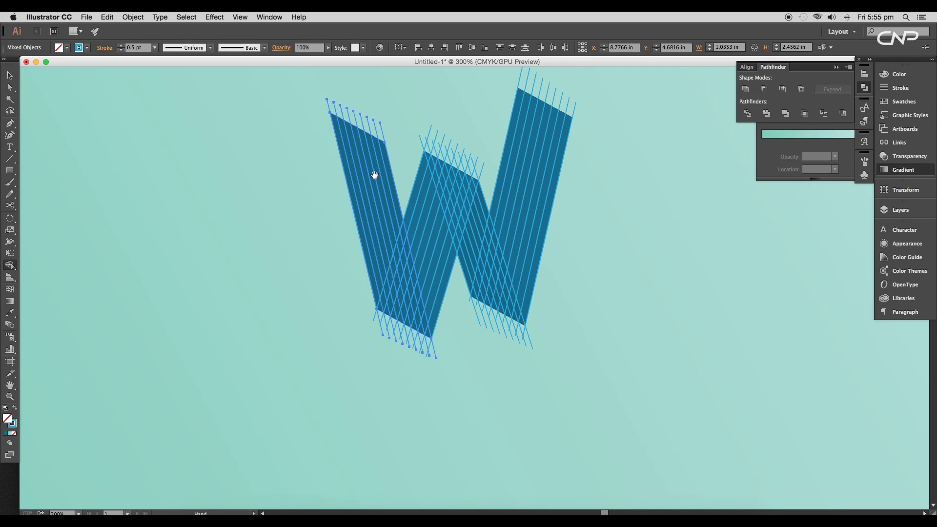
scroll(373, 185, up, 3)
click(67, 49)
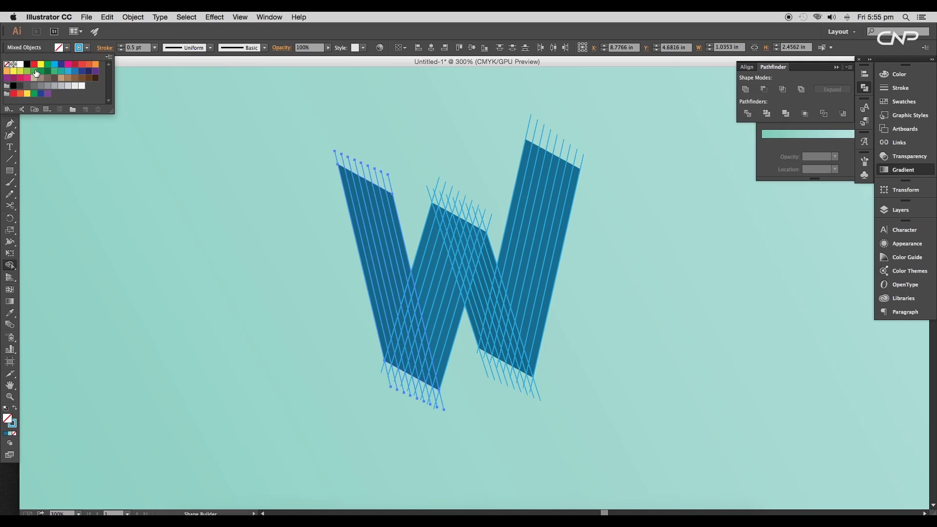
click(34, 66)
click(82, 50)
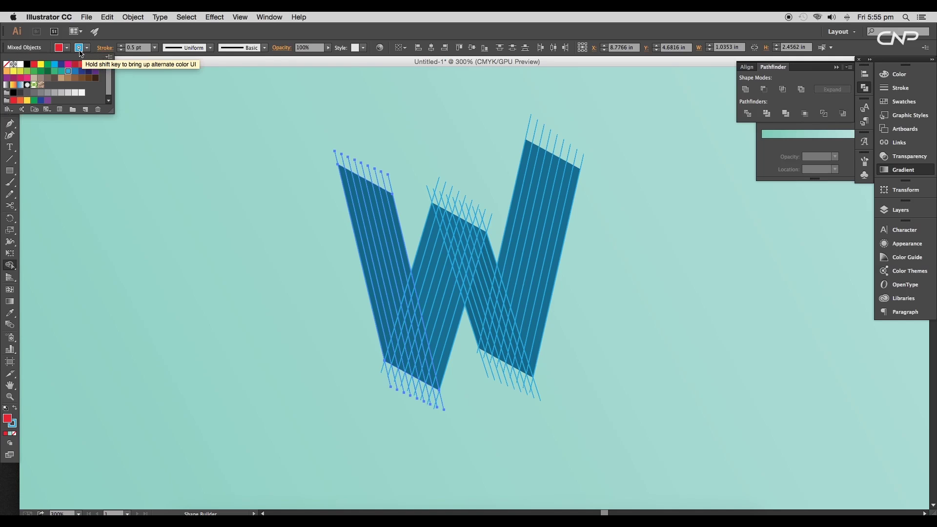
click(7, 65)
Step: Fill every other strip of the first face with red using Shape Builder, starting from its right edge
scroll(410, 259, up, 2)
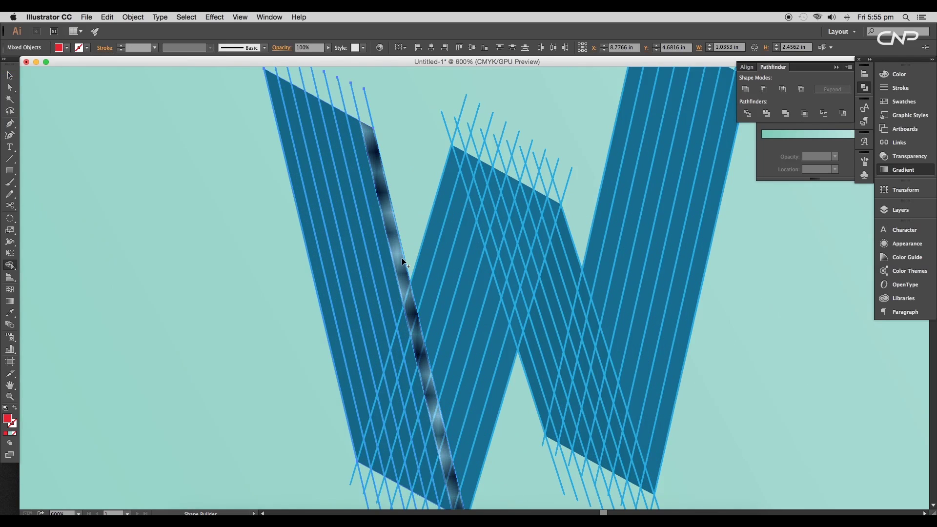
click(391, 236)
click(372, 240)
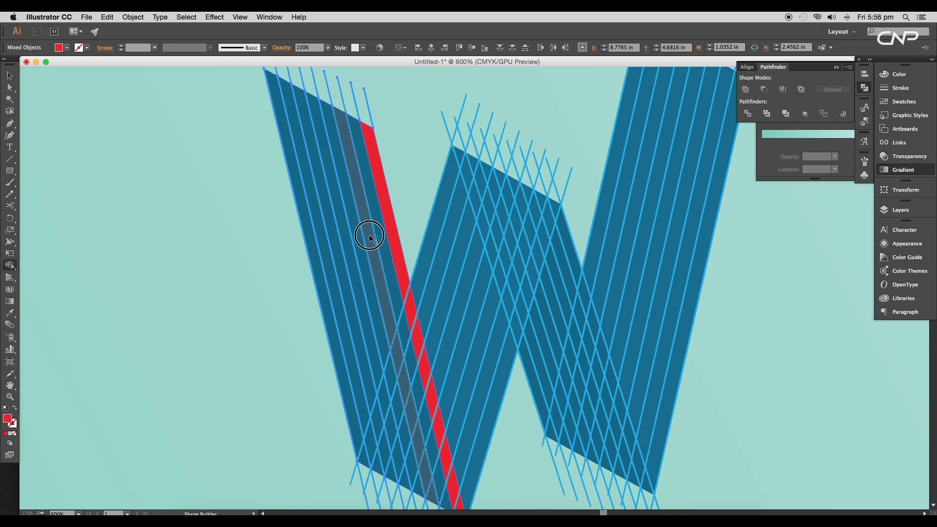
click(342, 233)
click(319, 232)
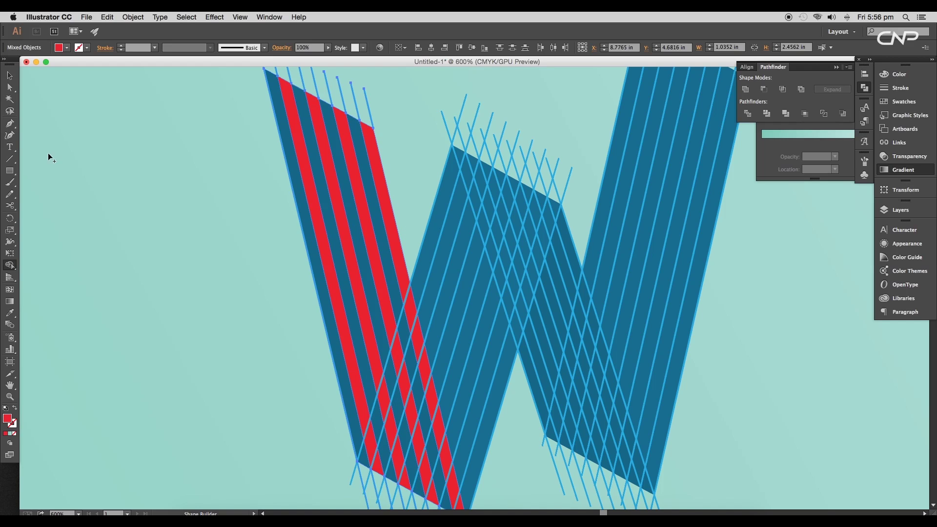
Step: Select the second face with its lines and fill every other strip with red using Shape Builder
click(11, 75)
scroll(418, 188, right, 3)
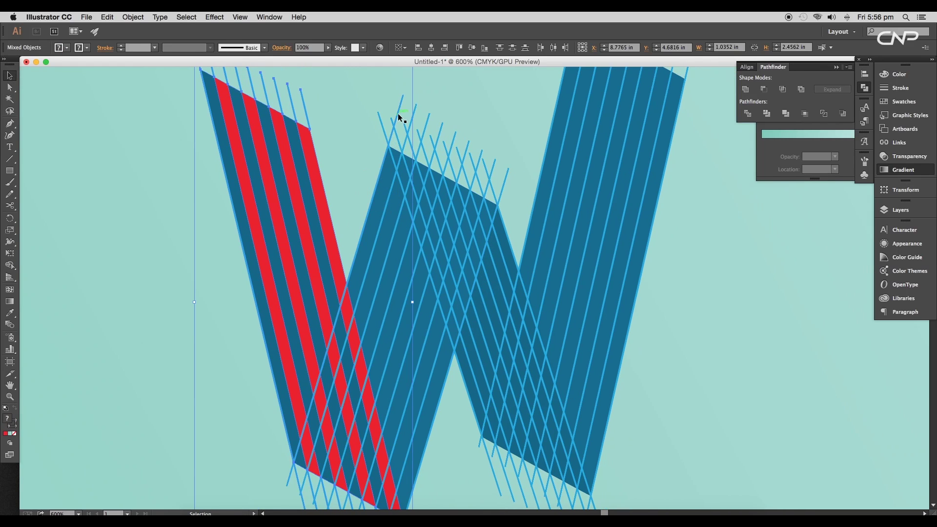
click(398, 114)
shift+click(376, 223)
click(9, 264)
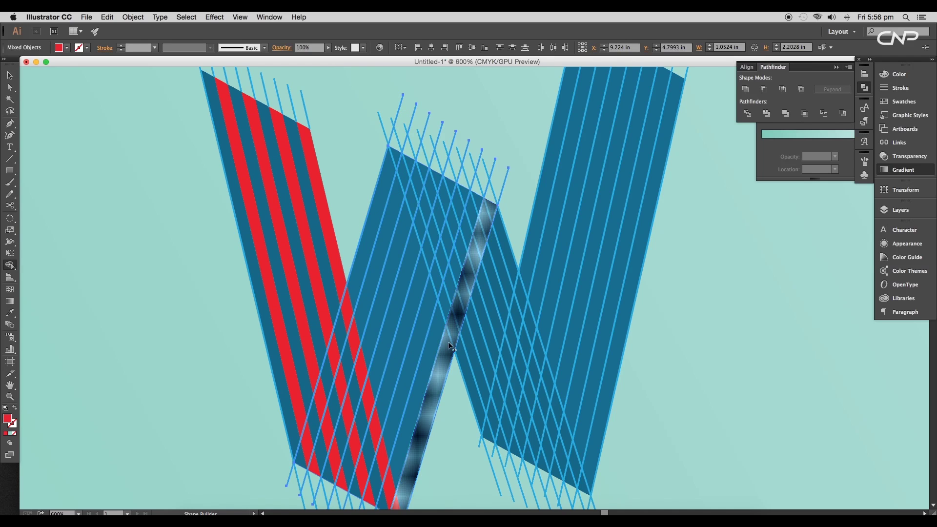
click(448, 341)
click(420, 335)
click(391, 327)
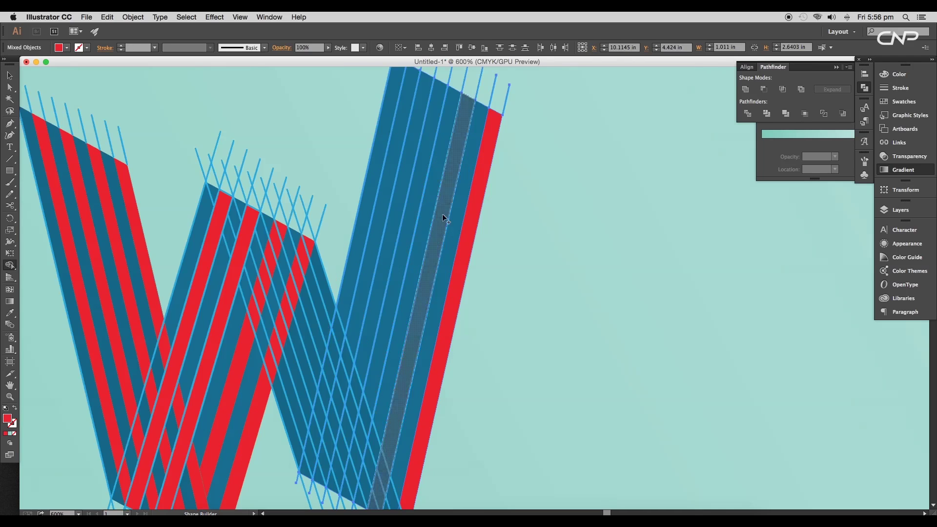
Step: Fill every other strip of the fourth face with red using Shape Builder
click(442, 214)
click(414, 203)
click(384, 195)
drag(399, 327, 433, 207)
Step: Select the third face with its lines and fill every other strip with red using Shape Builder
click(10, 76)
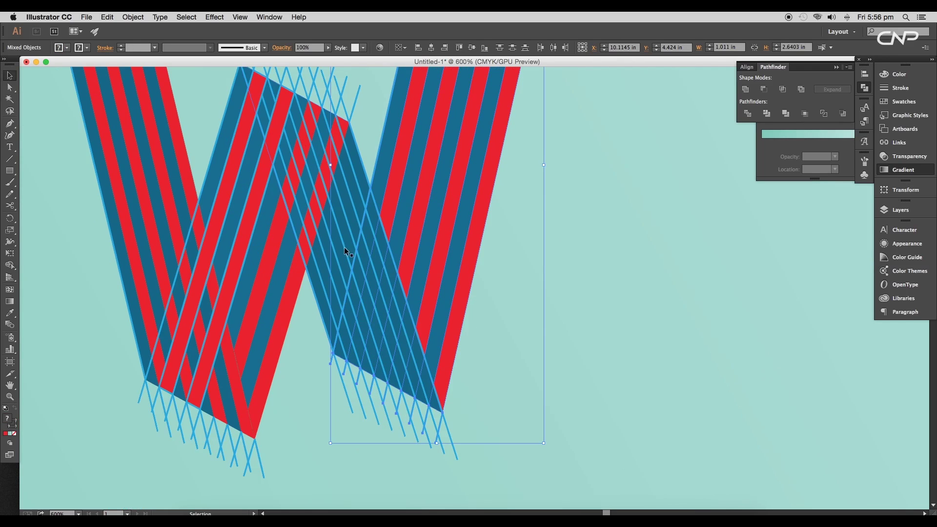
click(344, 247)
shift+click(354, 171)
click(10, 265)
click(389, 268)
click(369, 275)
click(347, 279)
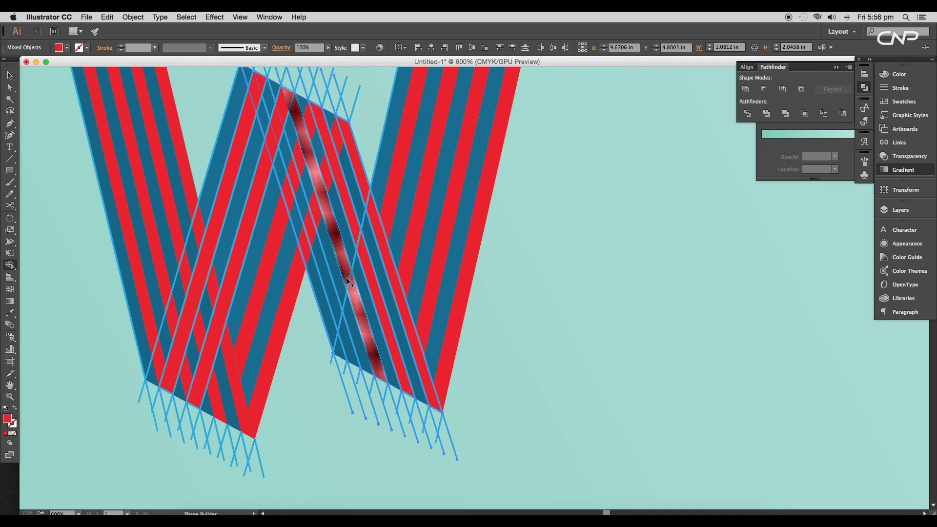
click(326, 279)
drag(319, 232, 381, 292)
Step: Bring the second face together with its strips and lines to the front of the stacking order
click(10, 76)
click(51, 142)
drag(375, 324, 371, 316)
scroll(370, 316, down, 1)
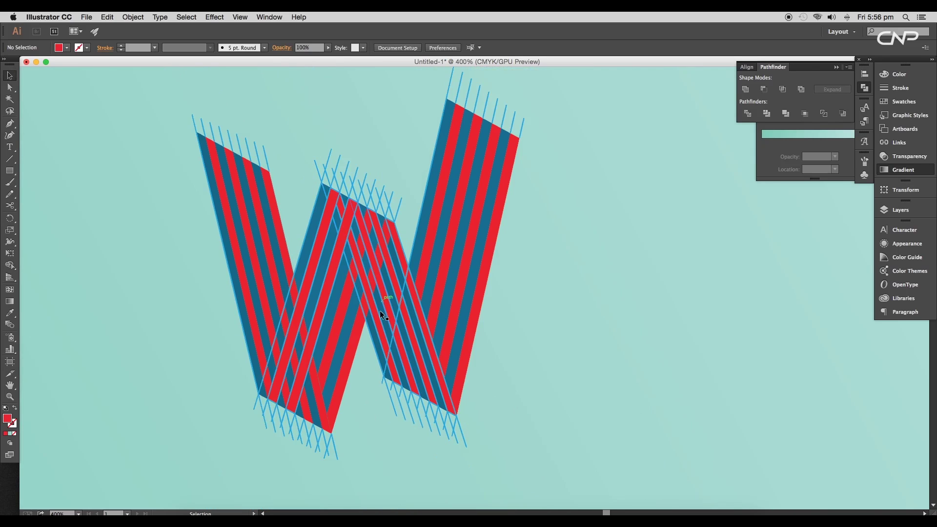
scroll(385, 312, up, 3)
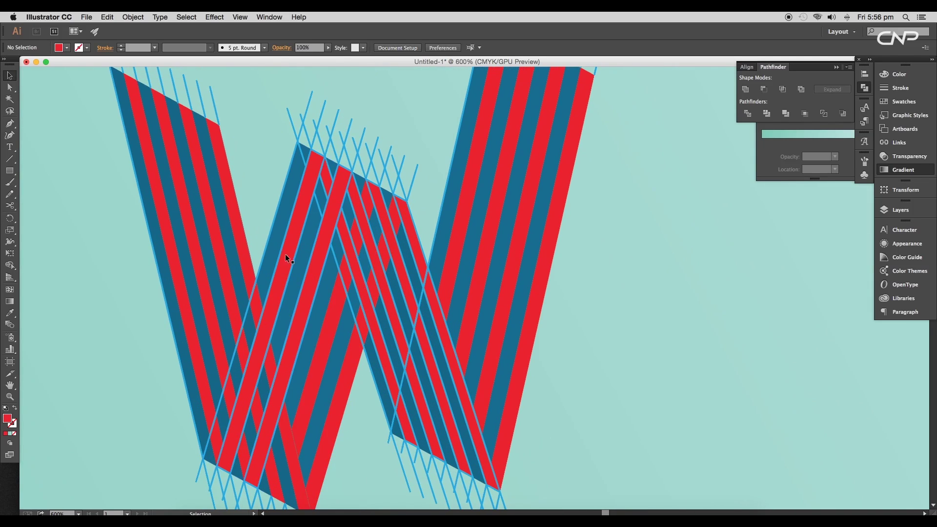
click(295, 331)
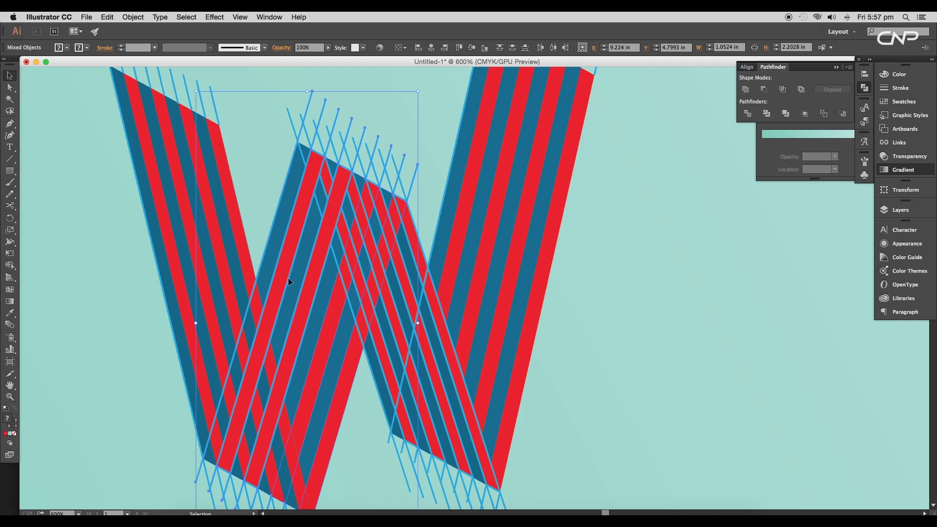
right_click(300, 291)
mouse_move(341, 377)
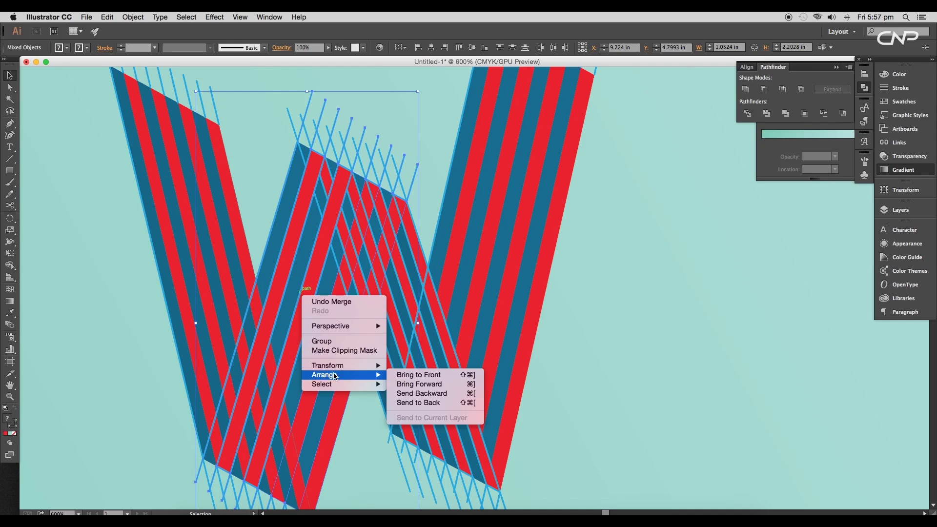
click(430, 395)
Step: Bring the first face with its strips and lines to the front, above the second face
scroll(376, 317, left, 6)
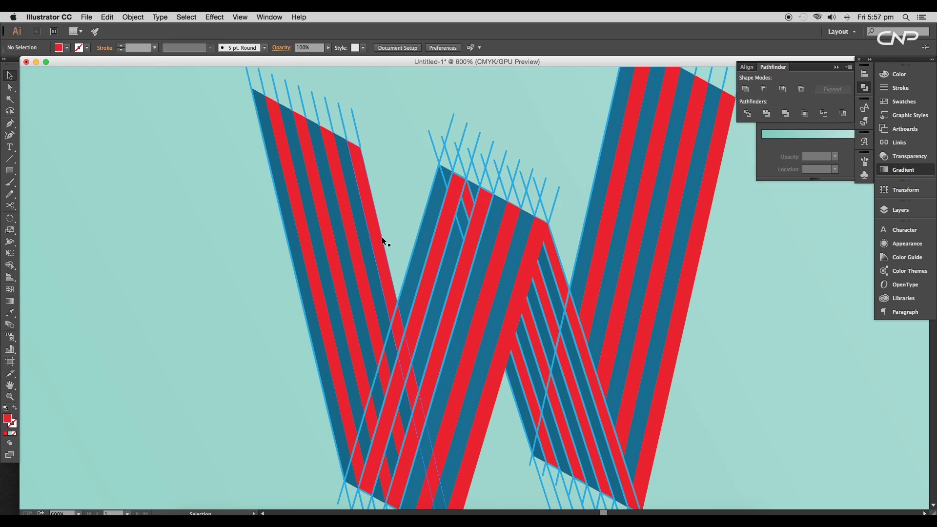
right_click(324, 239)
mouse_move(372, 321)
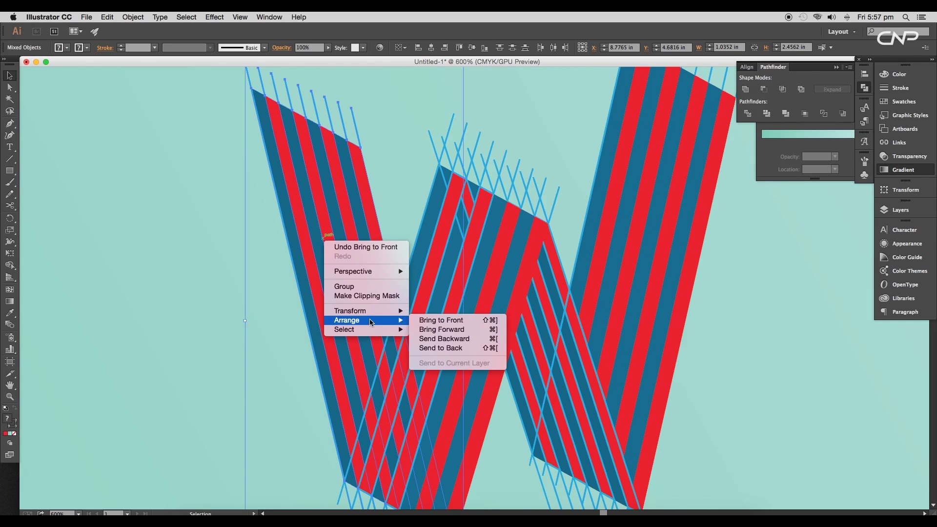
click(441, 321)
click(245, 313)
Step: Select the group of blue dividing lines on the fourth face and delete it
scroll(413, 334, down, 4)
scroll(422, 292, down, 2)
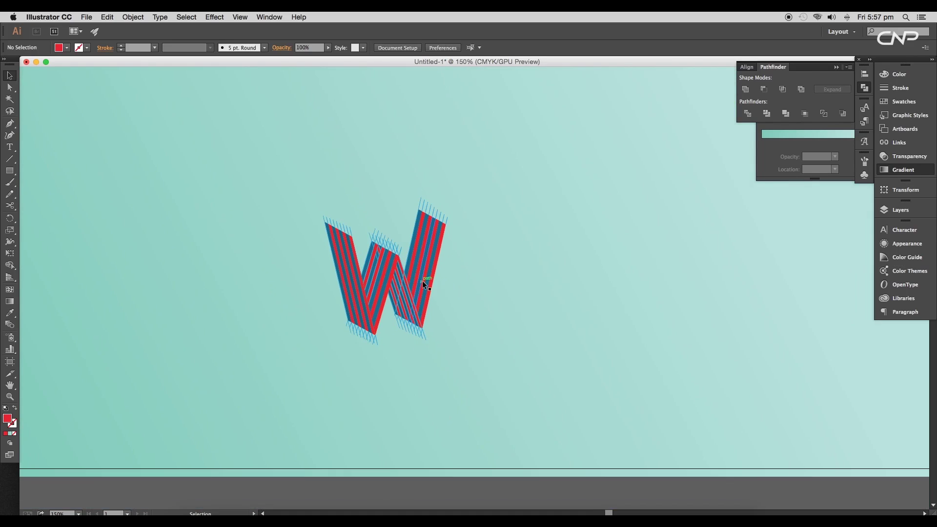
scroll(422, 288, up, 2)
click(454, 148)
click(477, 120)
click(468, 121)
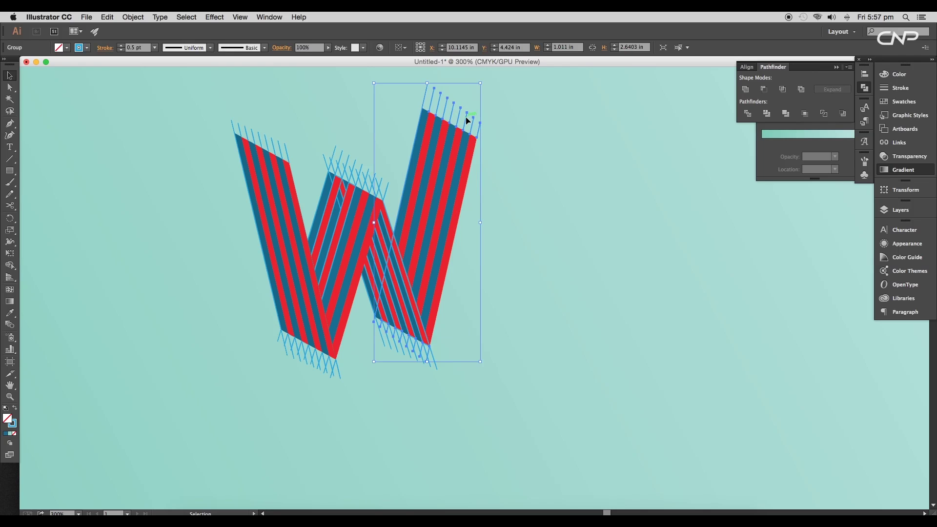
Step: Ungroup the third face's group and delete its line ends projecting below the face
click(414, 308)
right_click(414, 308)
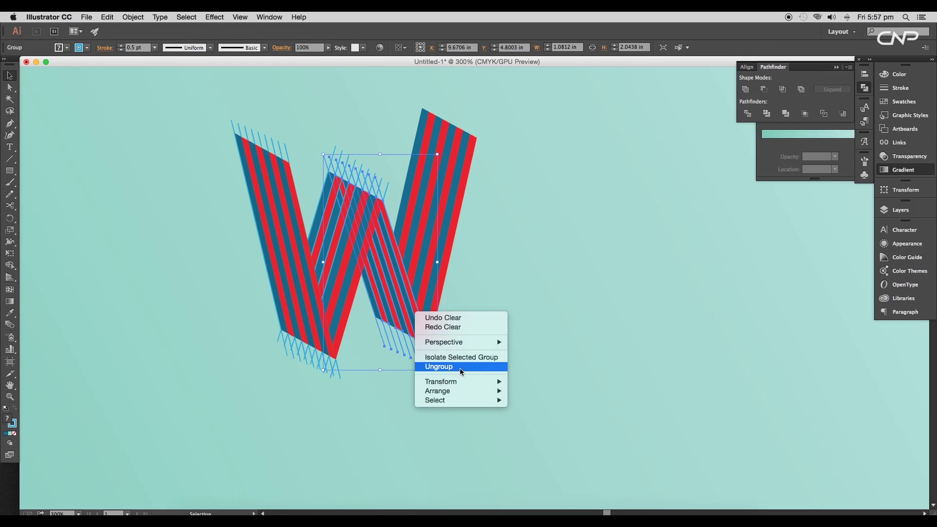
click(448, 369)
click(406, 360)
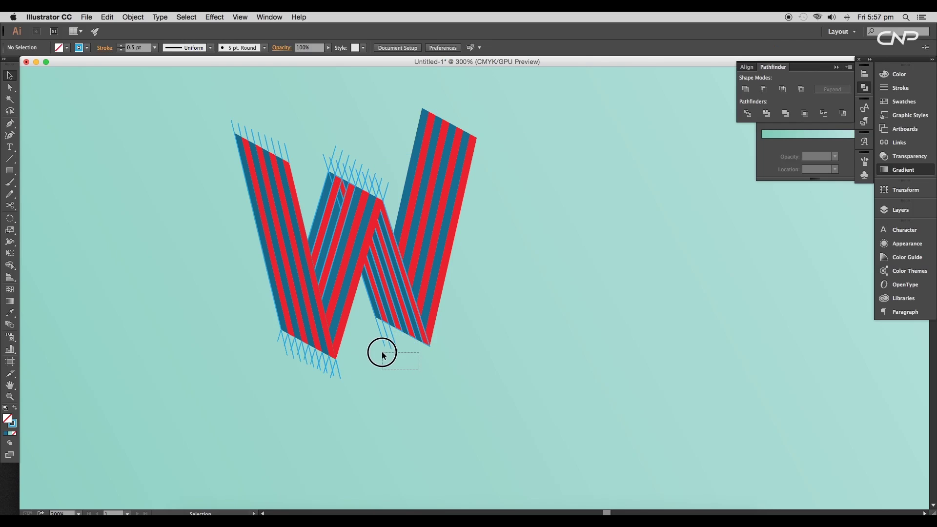
drag(382, 352, 373, 342)
key(Delete)
Step: Delete the remaining line ends projecting above and below the middle and first faces
drag(331, 146, 382, 185)
key(Delete)
drag(349, 382, 287, 368)
key(Delete)
Step: Select the whole letter W and set its stroke to none
scroll(517, 369, down, 1)
drag(523, 385, 295, 165)
scroll(392, 238, up, 1)
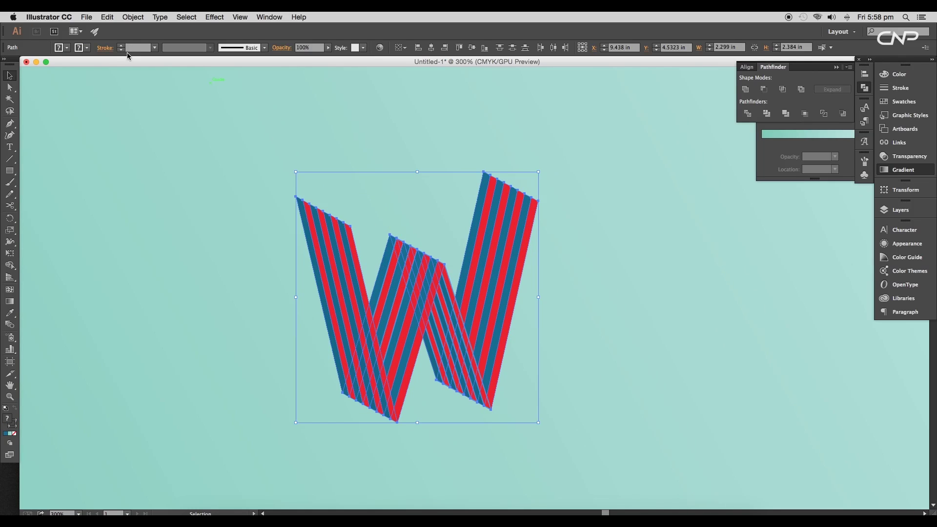
click(82, 48)
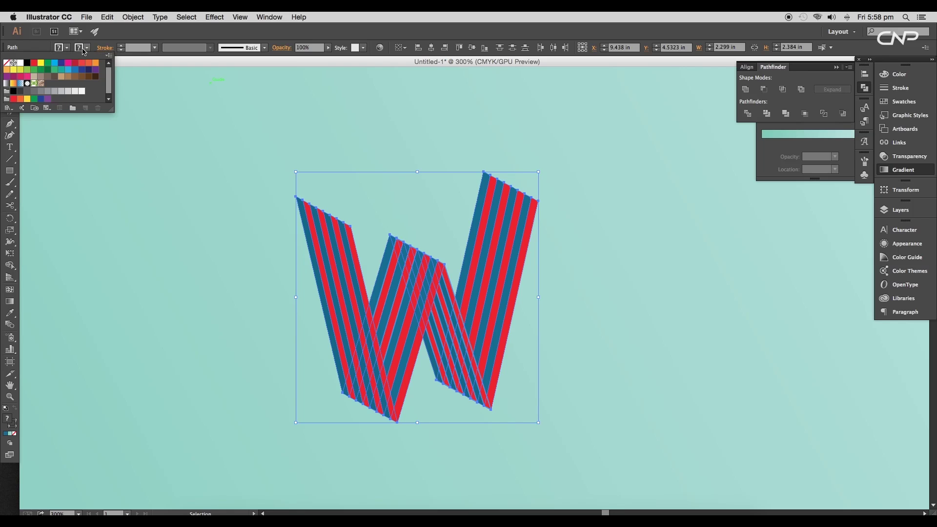
click(9, 64)
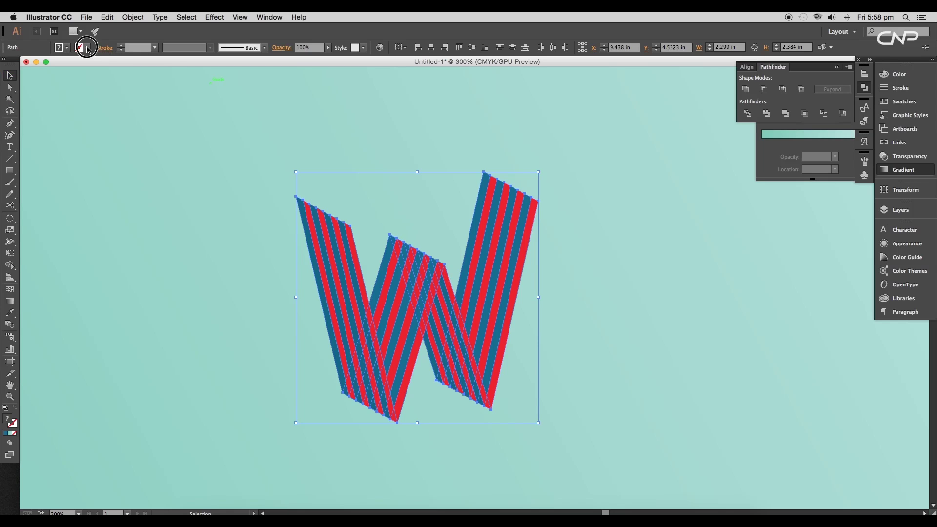
click(107, 141)
Step: Select the whole W and scale it up proportionally to about 2.9 in wide
drag(452, 299, 412, 214)
scroll(444, 249, down, 2)
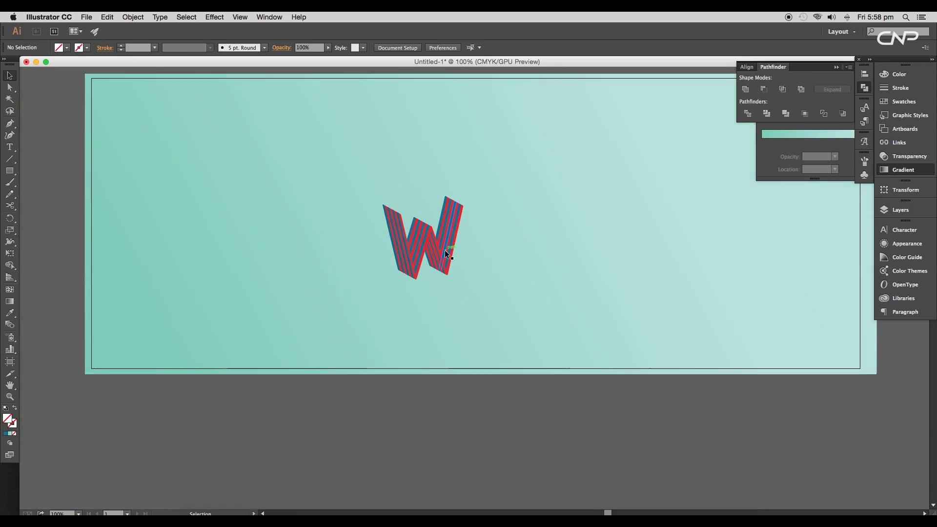
drag(509, 291, 443, 317)
drag(441, 324, 349, 261)
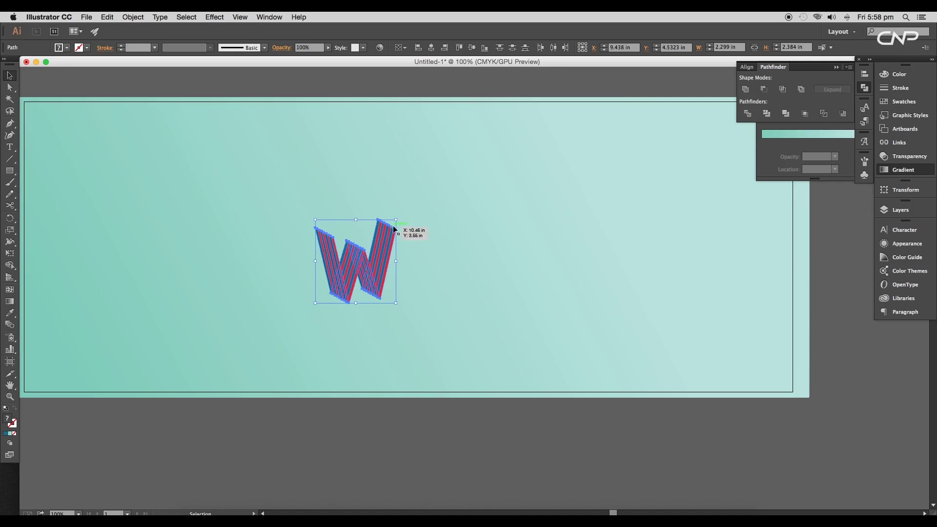
drag(397, 219, 454, 224)
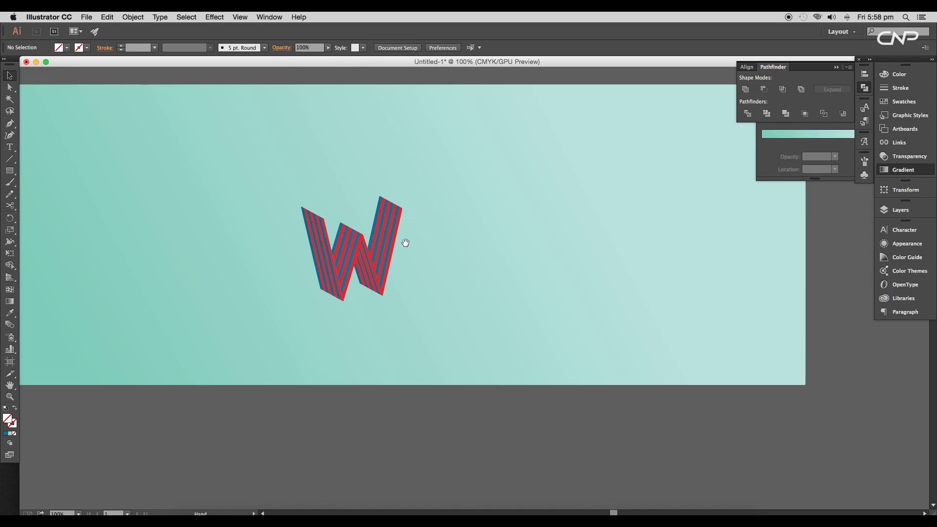
Step: Select all the blue strips on the four faces of the W together
scroll(404, 240, up, 3)
click(299, 193)
shift+click(297, 191)
shift+click(313, 192)
shift+click(213, 290)
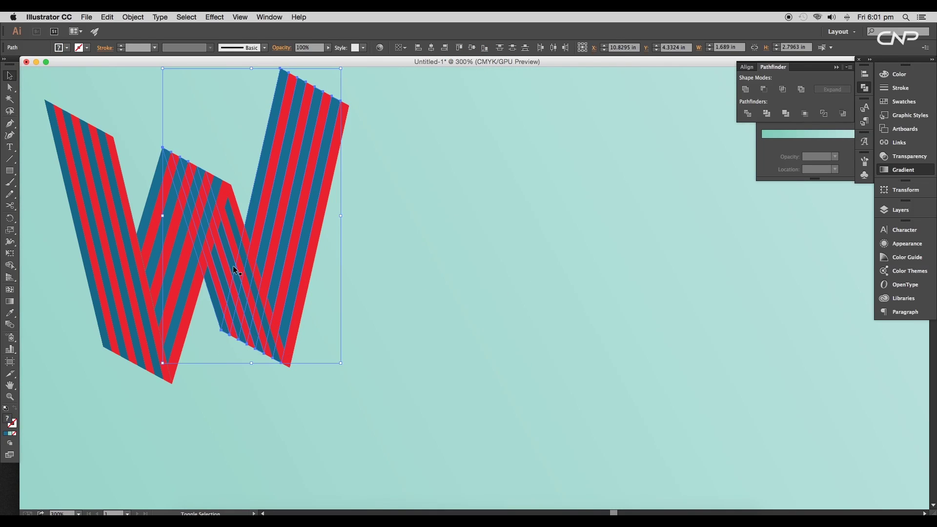
shift+click(232, 265)
shift+click(235, 231)
shift+click(144, 224)
shift+click(159, 241)
shift+click(175, 256)
shift+click(189, 276)
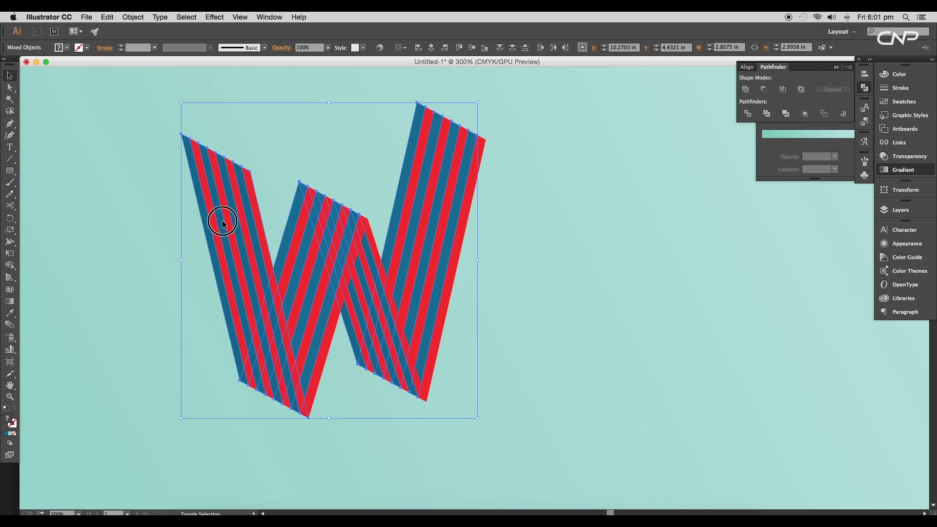
click(464, 322)
Step: Recolour the selected blue strips with the green sampled from the reference Y poster using the Eyedropper
key(i)
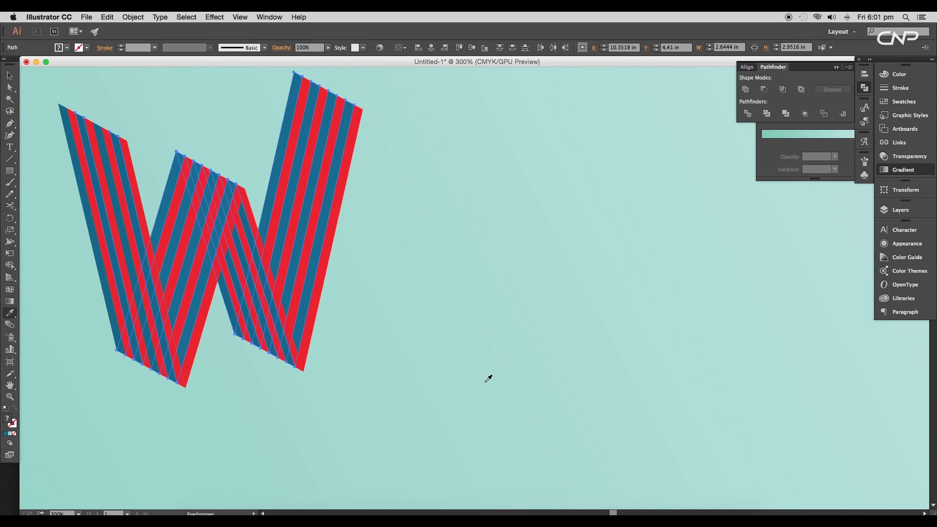
scroll(488, 379, down, 5)
scroll(694, 370, right, 5)
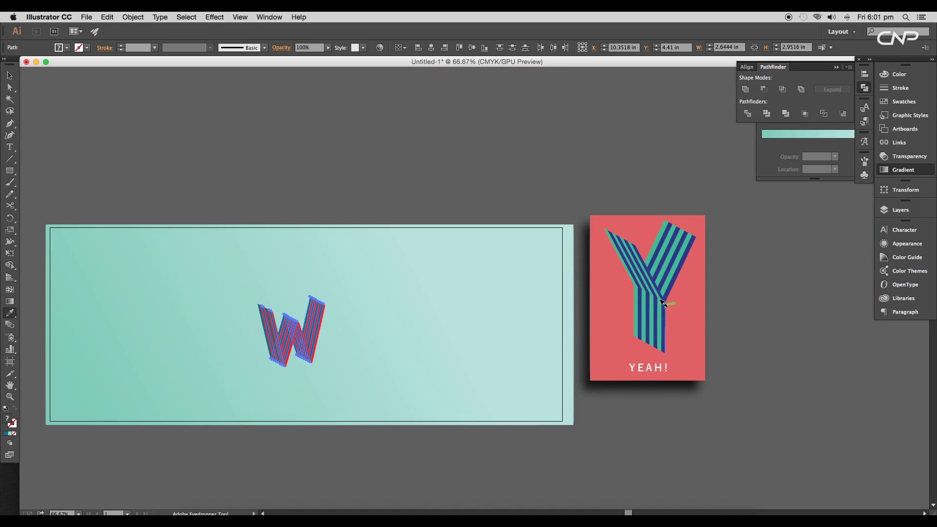
scroll(644, 317, up, 5)
click(605, 324)
key(super+minus)
key(super+minus)
key(super+minus)
drag(378, 324, 575, 296)
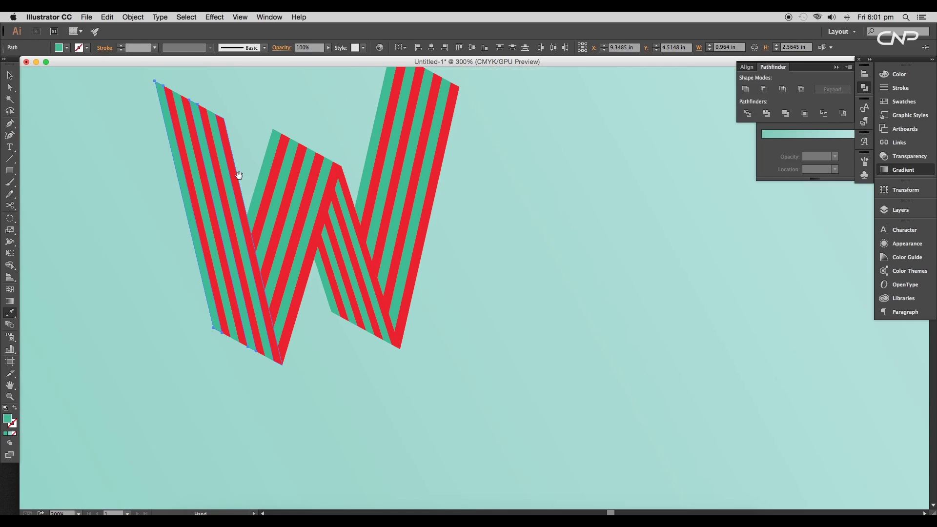
Step: Select all the red strips on the four faces of the W together
key(v)
click(262, 303)
shift+click(247, 304)
shift+click(231, 305)
shift+click(219, 304)
shift+click(304, 273)
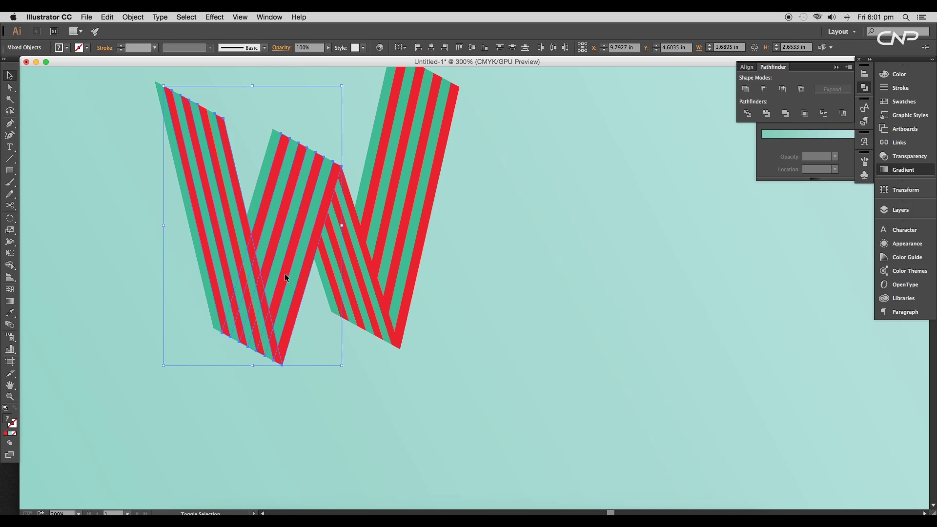
shift+click(285, 273)
shift+click(413, 269)
shift+click(396, 261)
shift+click(368, 215)
Step: Recolour the selected red strips with the dark blue sampled from the reference Y poster, and clear the selection
scroll(502, 286, down, 3)
drag(575, 317, 585, 298)
scroll(722, 306, up, 4)
key(i)
click(554, 266)
scroll(555, 266, down, 4)
click(10, 76)
click(396, 260)
Step: Scale the whole W up to about one and a half times its size and shift it nearer the artboard's centre
scroll(395, 260, down, 2)
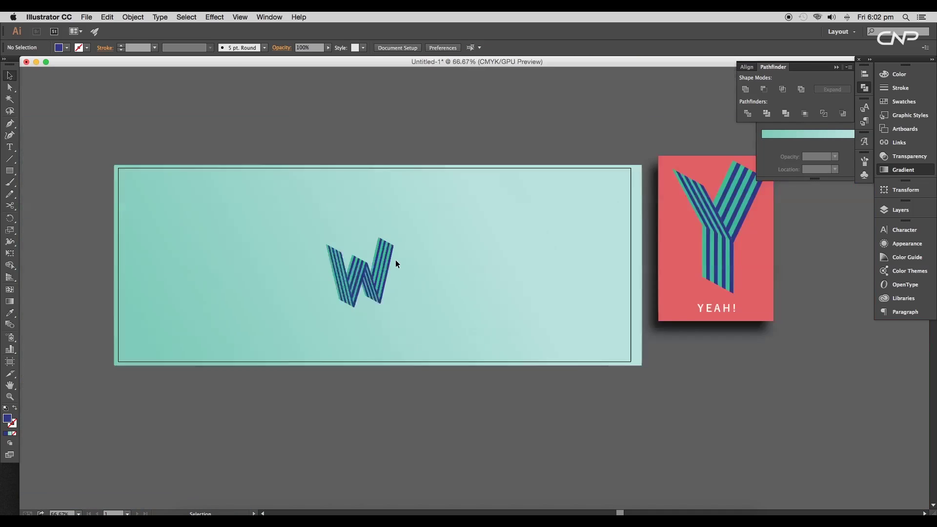
drag(302, 215, 420, 331)
drag(396, 241, 412, 219)
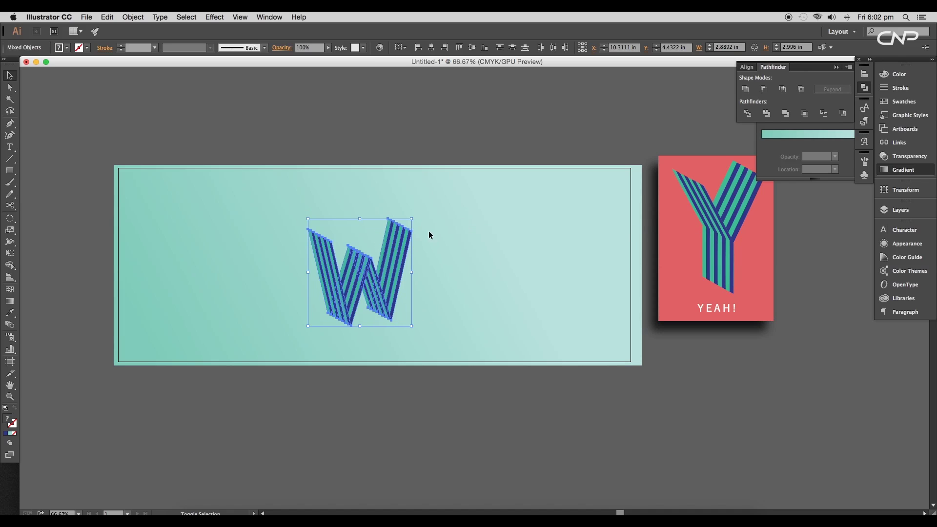
drag(372, 288, 393, 277)
click(490, 282)
Step: Draw a rectangle about 7.76 by 7.51 in over the W and fill it with the coral red sampled from the reference poster
scroll(450, 286, up, 4)
drag(358, 219, 591, 316)
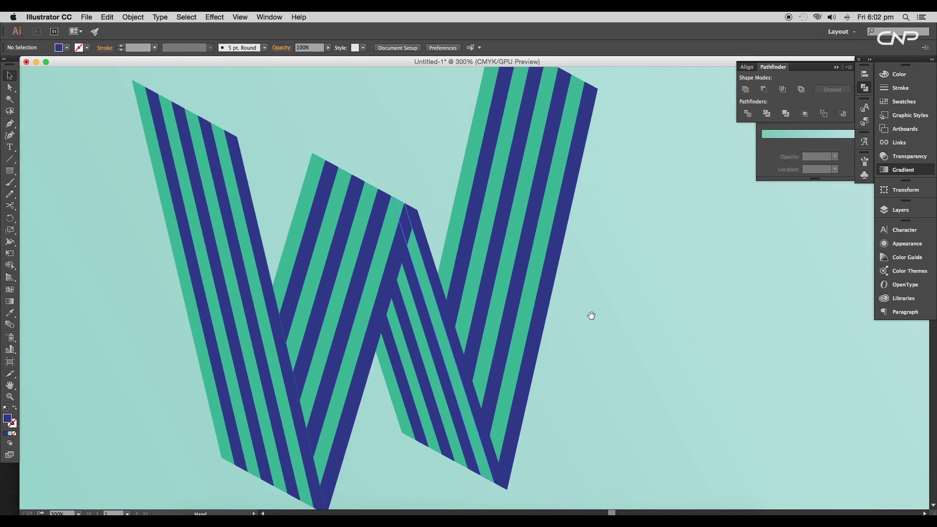
scroll(340, 196, down, 3)
key(m)
drag(210, 103, 483, 366)
key(i)
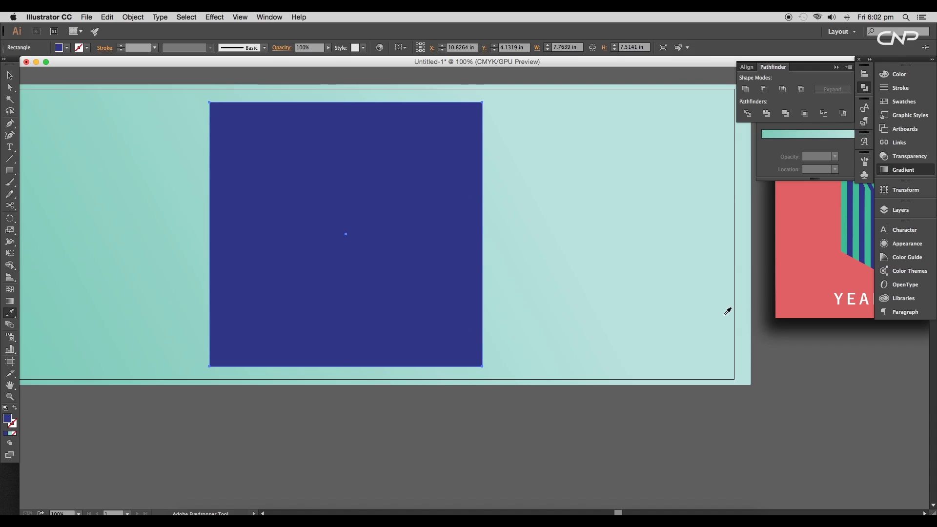
click(795, 239)
Step: Send the coral rectangle behind the W while keeping it above the gradient background
key(v)
right_click(229, 190)
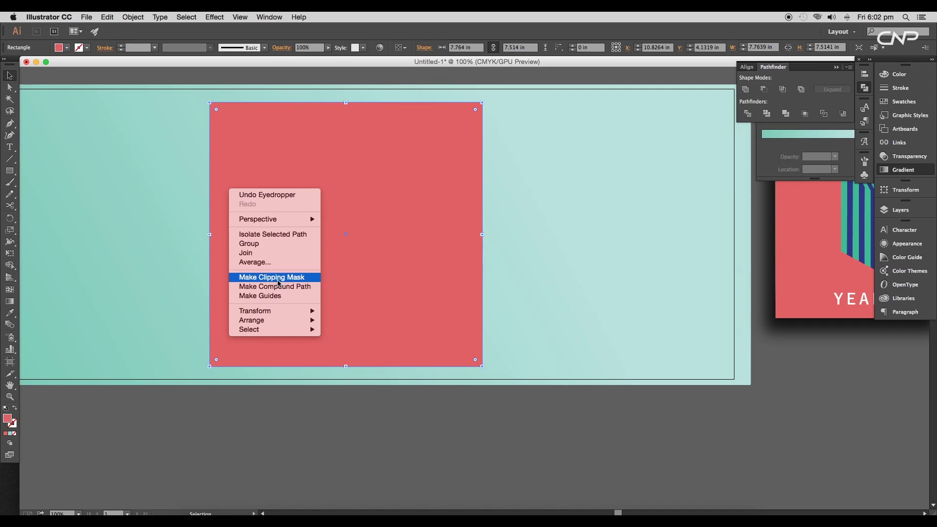
mouse_move(299, 325)
click(352, 348)
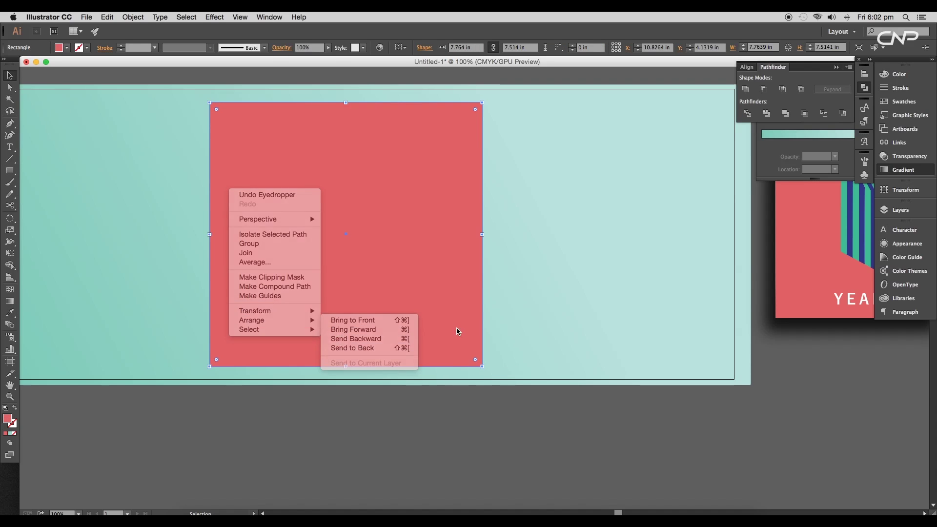
key(super+])
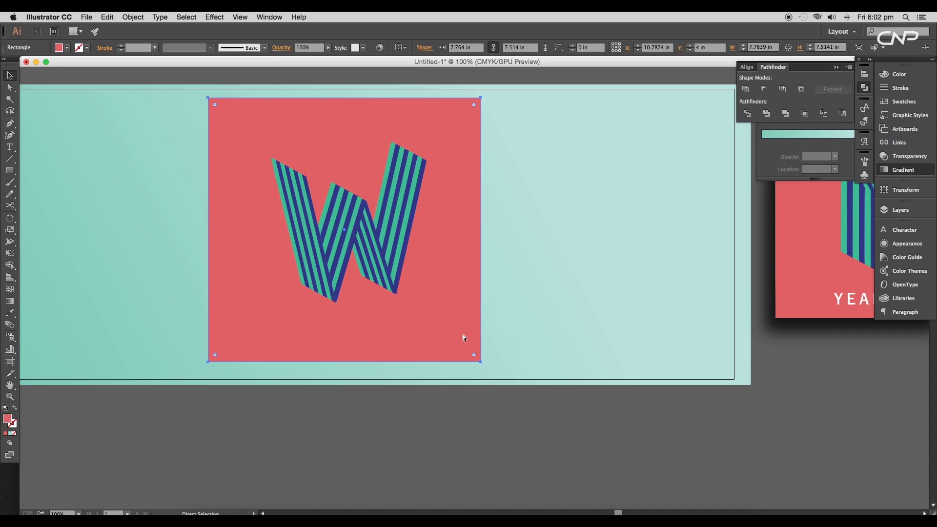
Step: Narrow the coral rectangle into a portrait poster format and select the W's strips on top of it
drag(463, 335, 483, 395)
drag(507, 294, 478, 295)
shift+click(423, 249)
shift+click(394, 298)
shift+click(316, 264)
shift+click(357, 274)
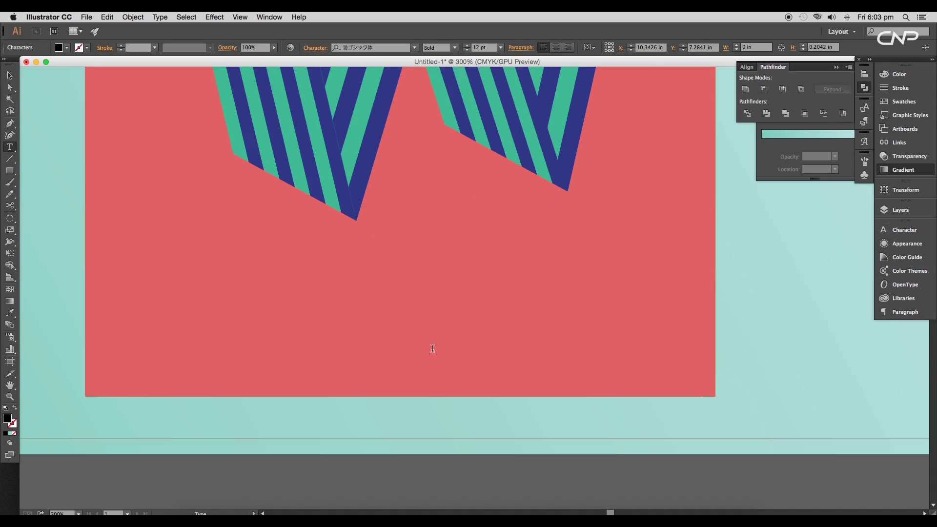
Step: Add the caption "WORK!" below the W in white 25.23 pt Nexa Bold with widened tracking, and select the coral rectangle
text(WORK!)
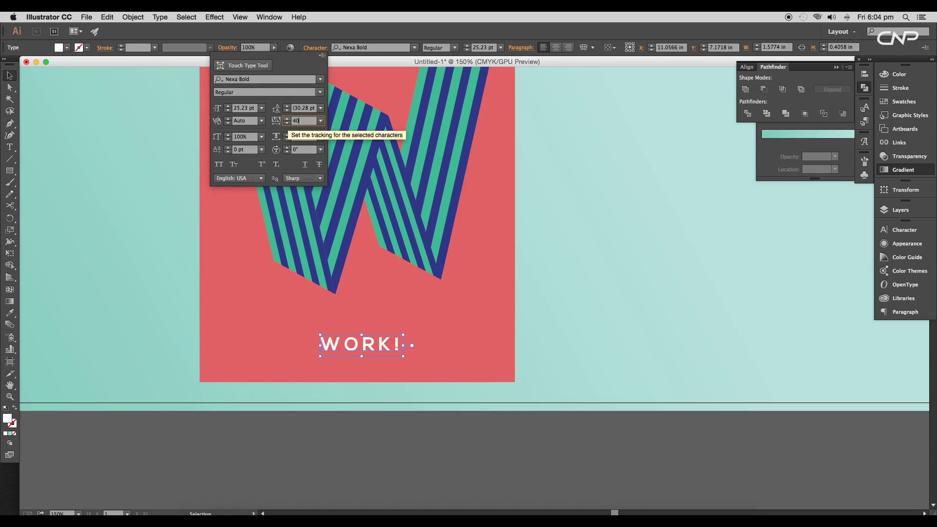
key(Return)
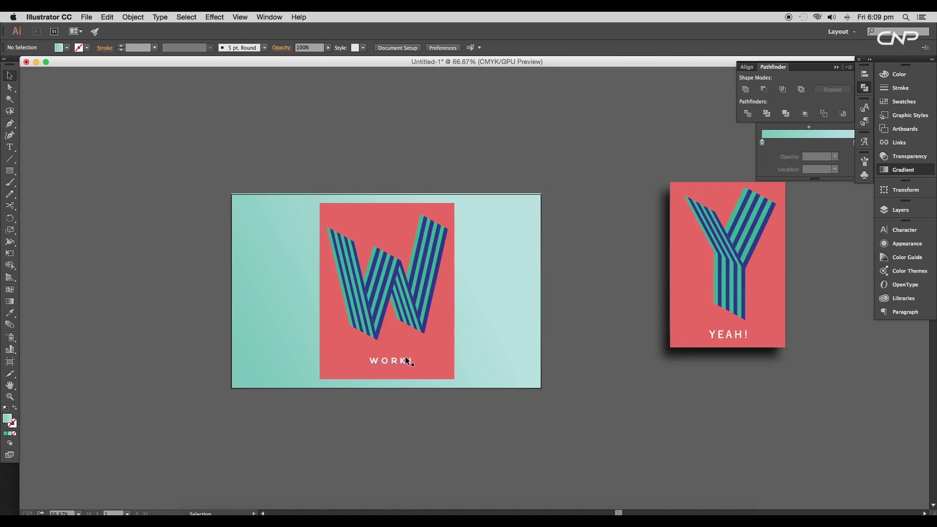
click(456, 303)
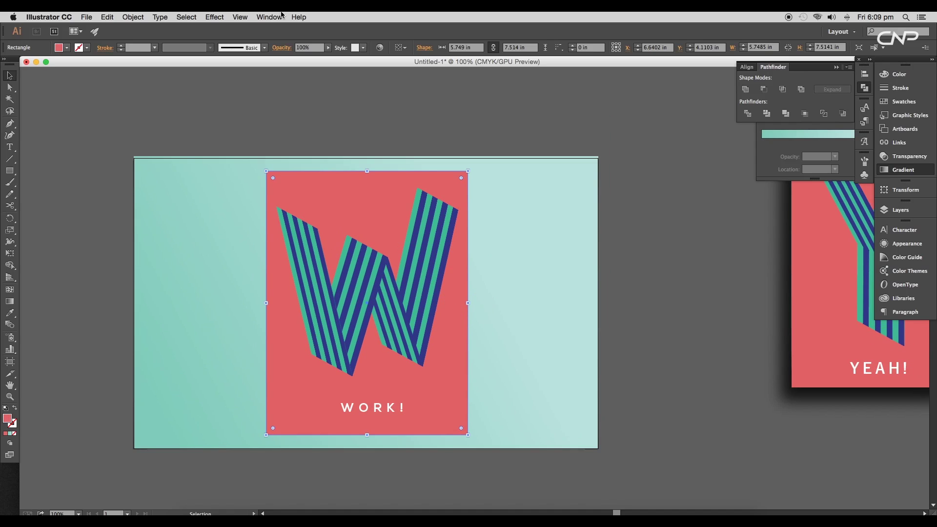
Step: Apply a Multiply drop shadow to the coral rectangle with 81% opacity, −0.4 in X offset, 0.5 in Y offset and 0.2 in blur
click(212, 18)
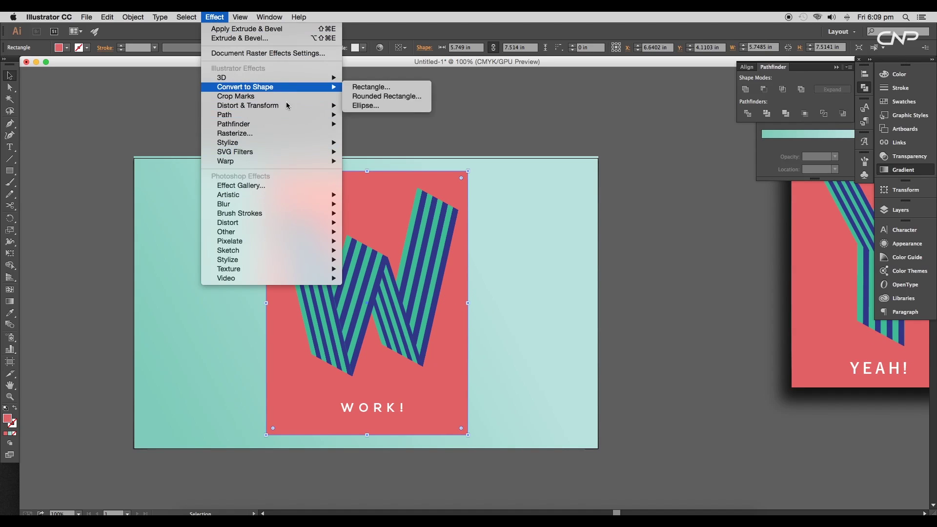
mouse_move(288, 143)
click(371, 143)
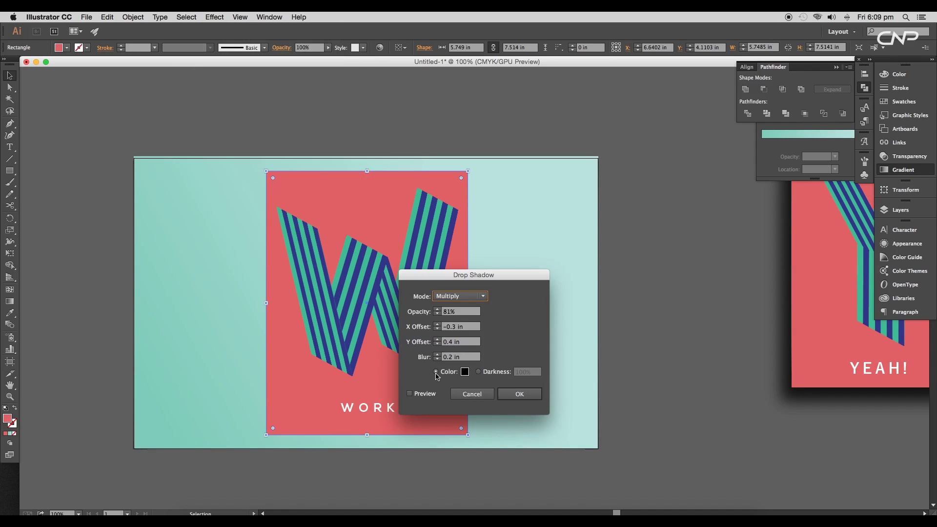
click(409, 393)
drag(496, 279, 697, 216)
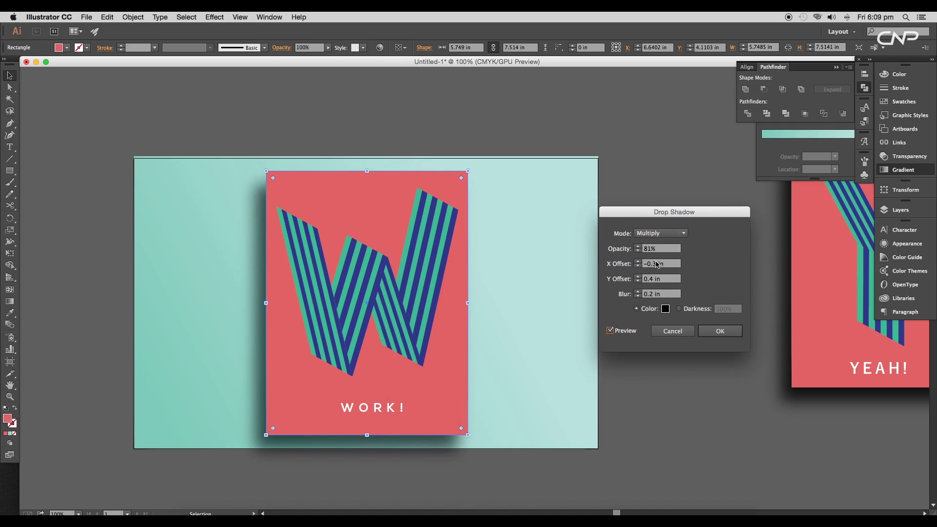
click(639, 278)
click(640, 267)
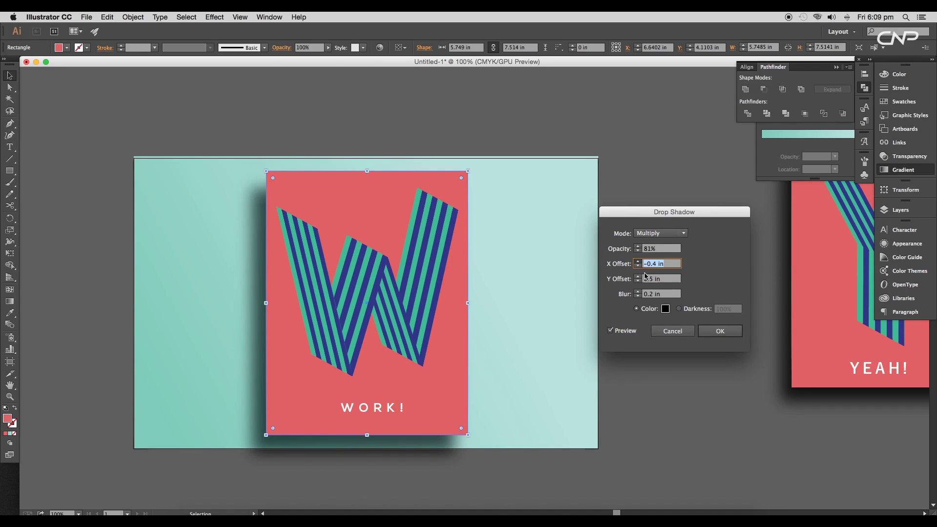
click(715, 332)
Step: Shrink the coral rectangle around its centre to about 5.16 by 6.62 in and deselect it
drag(468, 435, 462, 427)
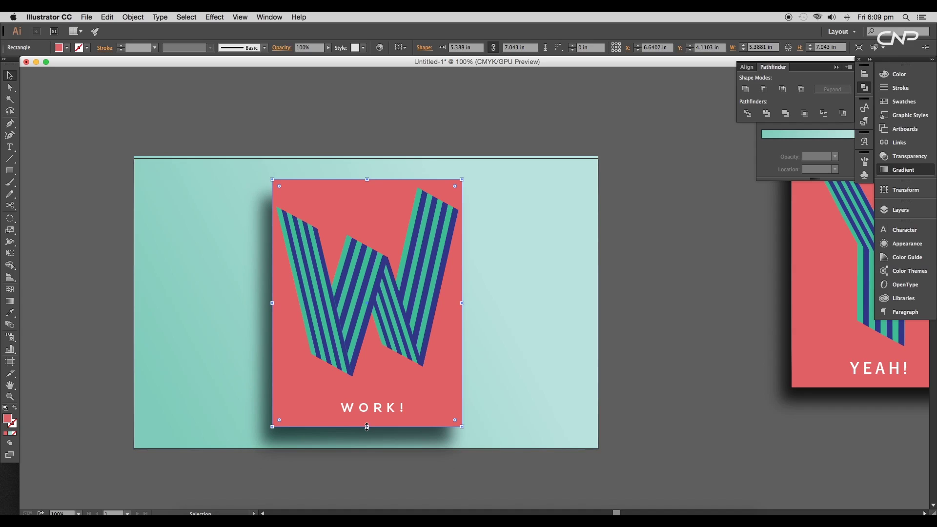
drag(367, 427, 367, 422)
alt+super+click(446, 325)
alt+super+click(445, 325)
drag(453, 374, 450, 369)
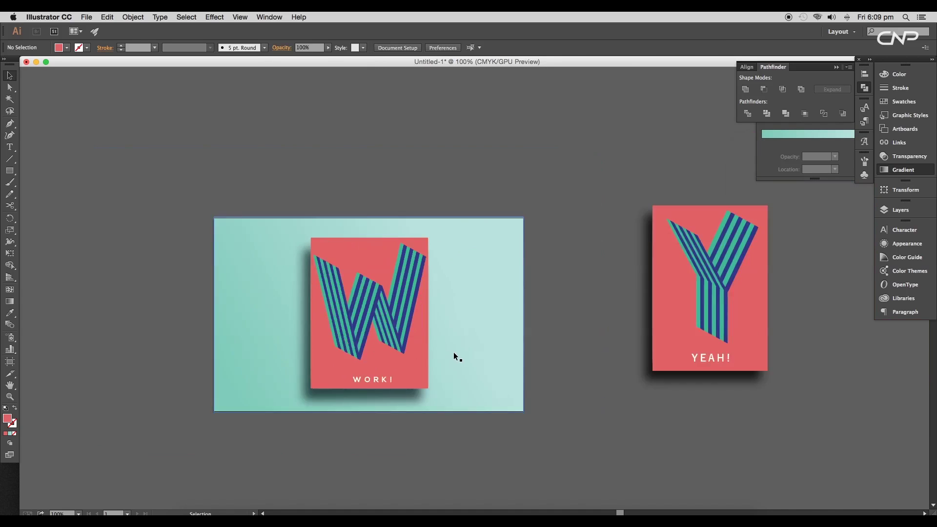
Step: Add a row of white Nexa Bold dots centred beneath the WORK! caption and thicken them with a 2 pt white stroke
scroll(453, 352, down, 2)
scroll(435, 348, up, 4)
drag(487, 350, 491, 351)
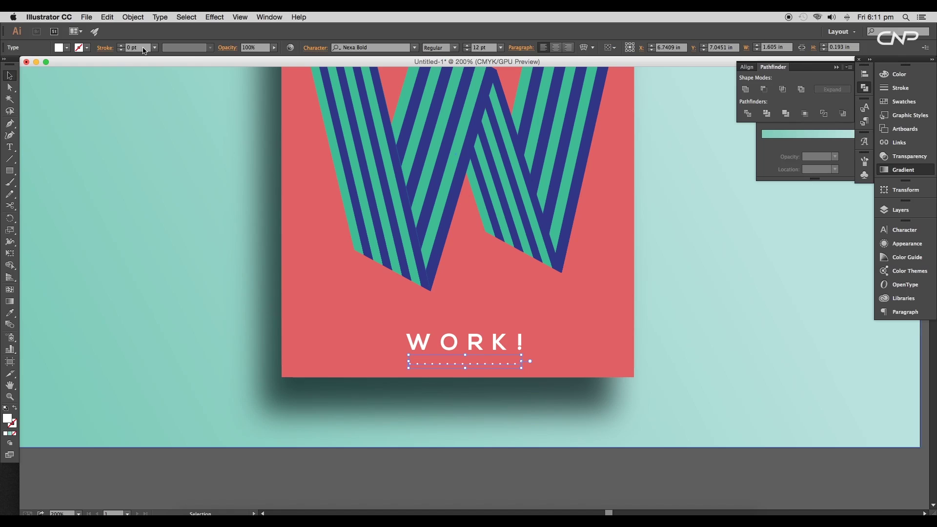
key(Up)
key(Up)
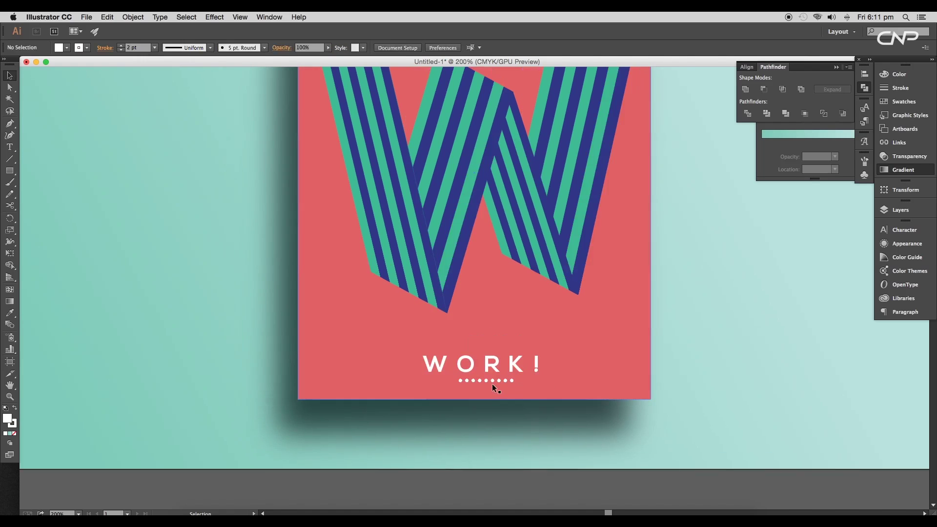
drag(491, 383, 487, 386)
key(super+shift+a)
key(super+minus)
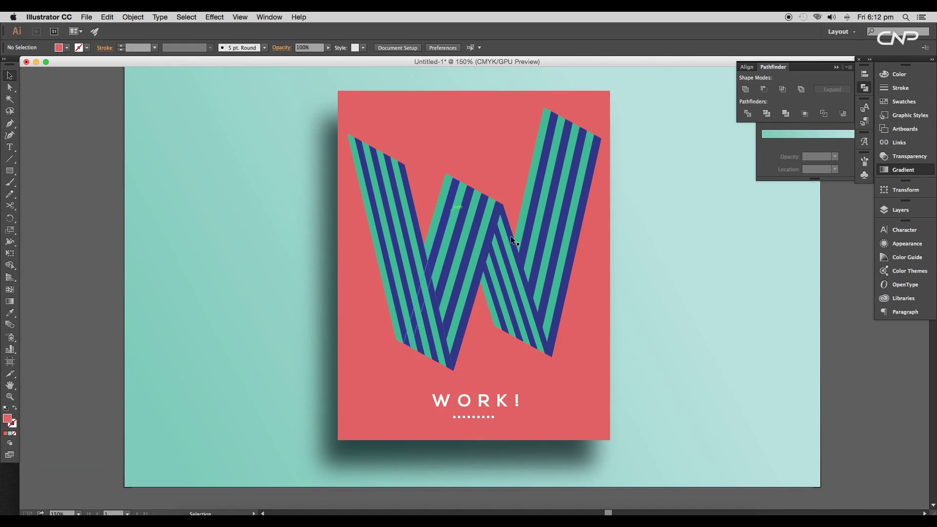
Step: Select the coral rectangle and copy its fill's hex code e15e60 without changing the colour
key(super+minus)
drag(628, 312, 516, 277)
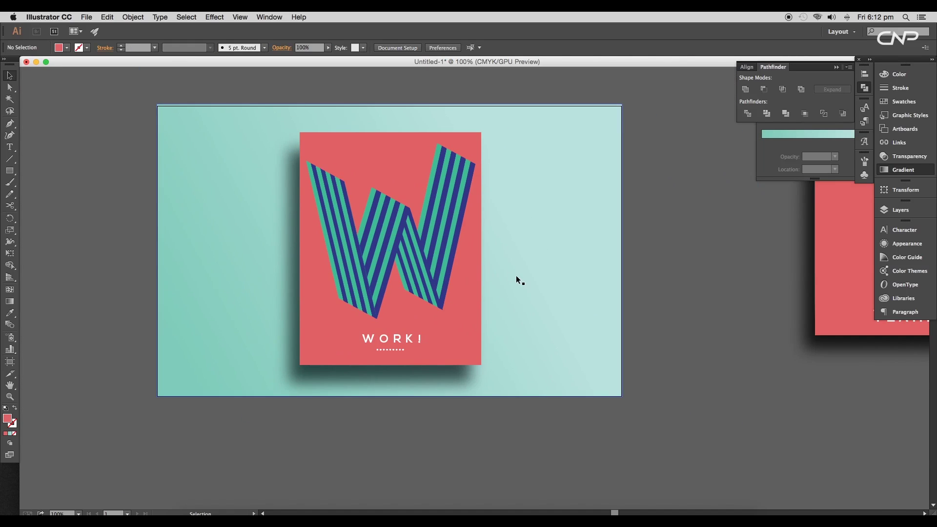
click(462, 288)
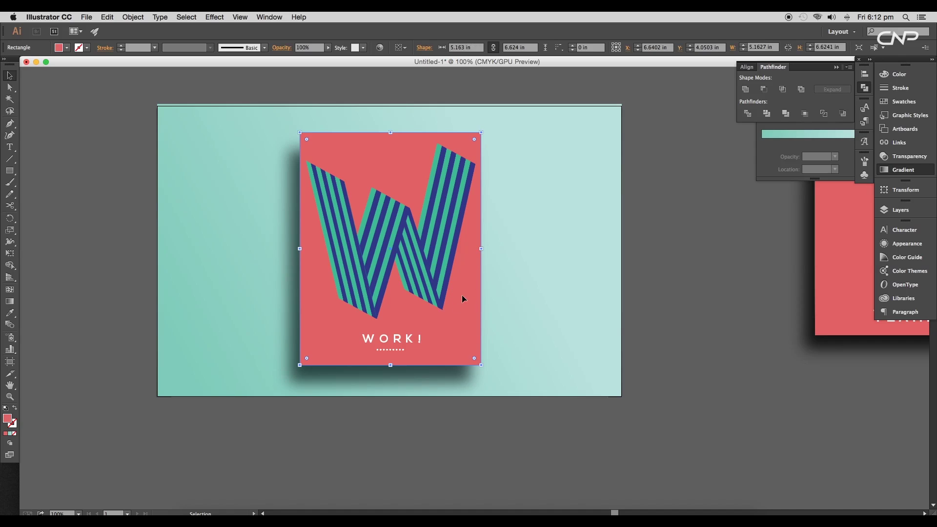
click(10, 301)
double_click(7, 419)
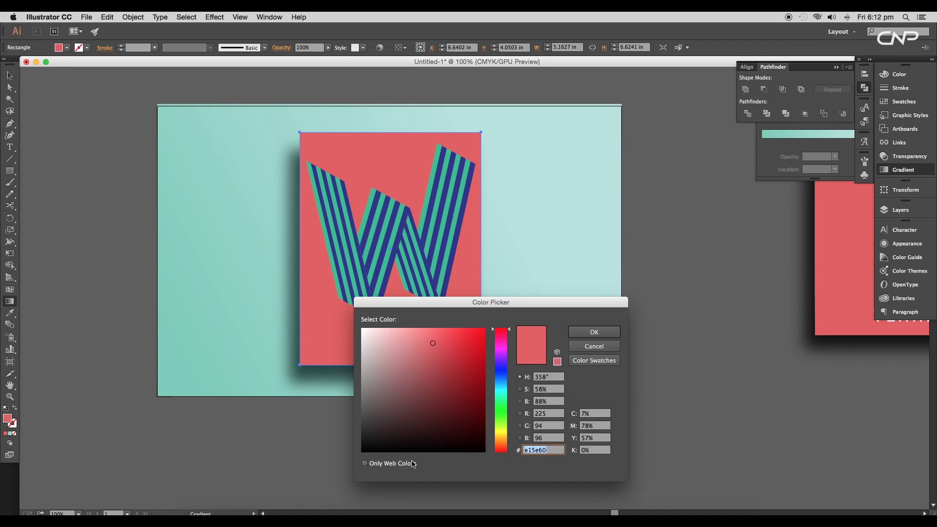
right_click(540, 456)
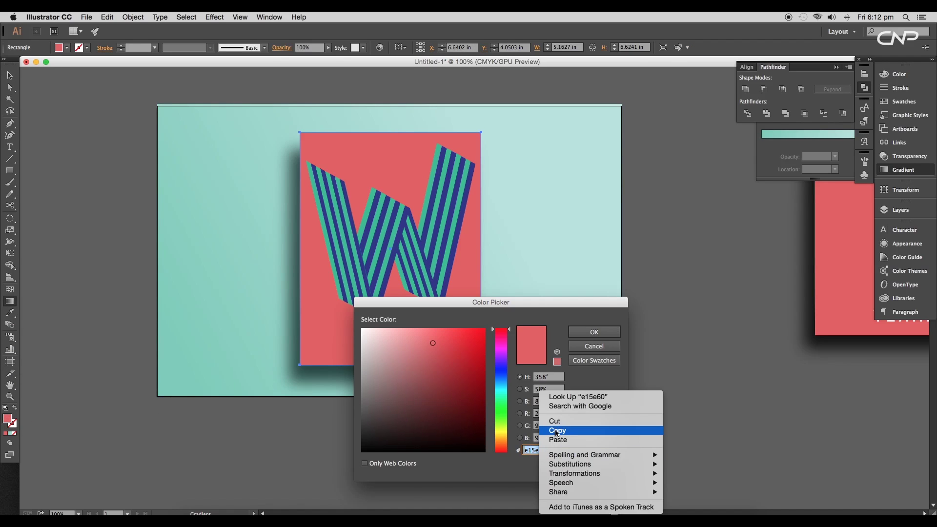
click(555, 431)
click(581, 347)
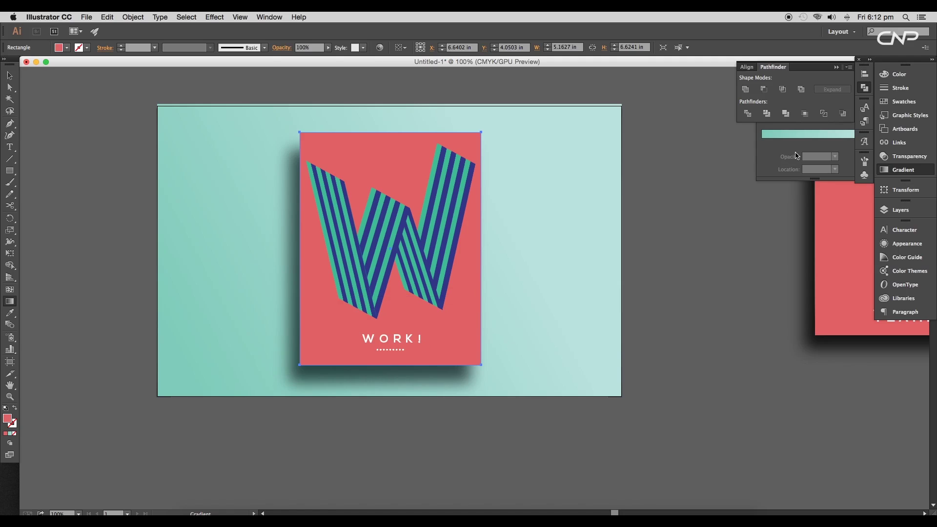
Step: Fill the coral rectangle with a linear gradient using e15e60 at both ends and darken one stop to about 9% black
click(830, 150)
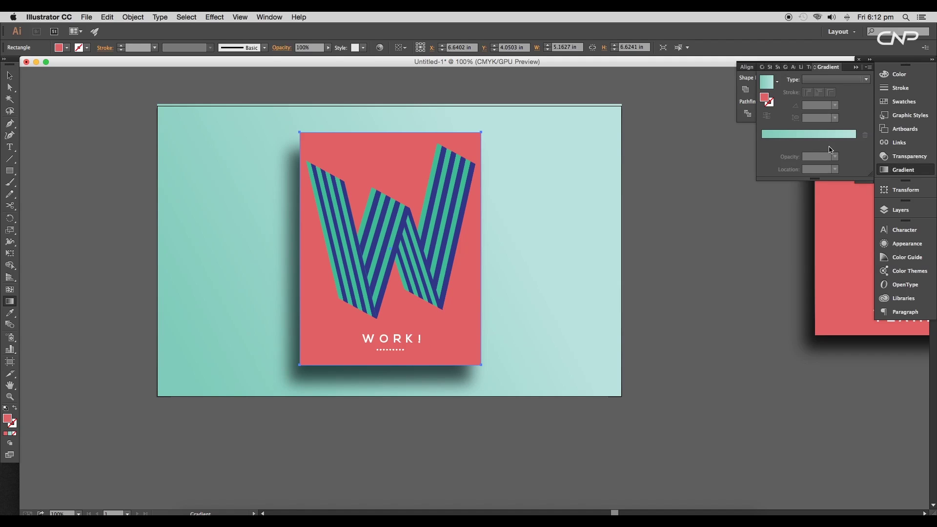
click(807, 143)
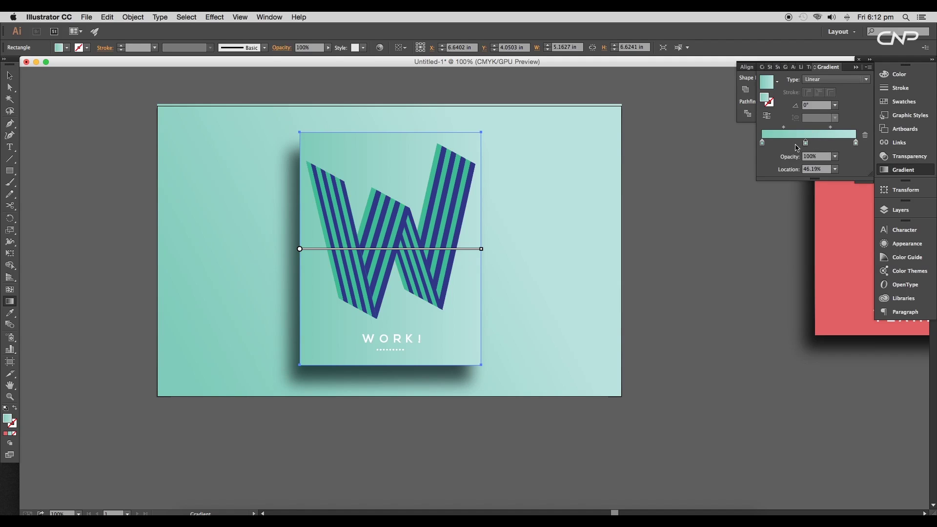
click(763, 144)
double_click(762, 143)
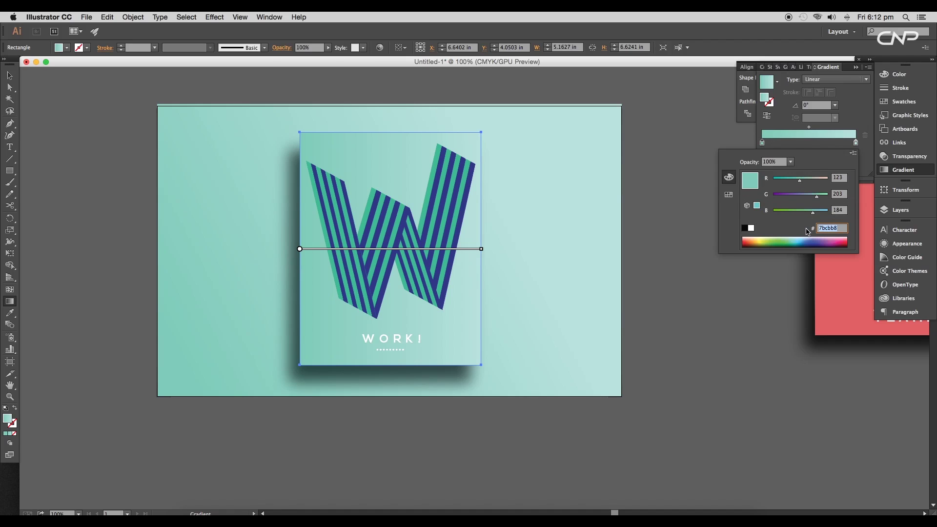
text(e15e60)
key(Return)
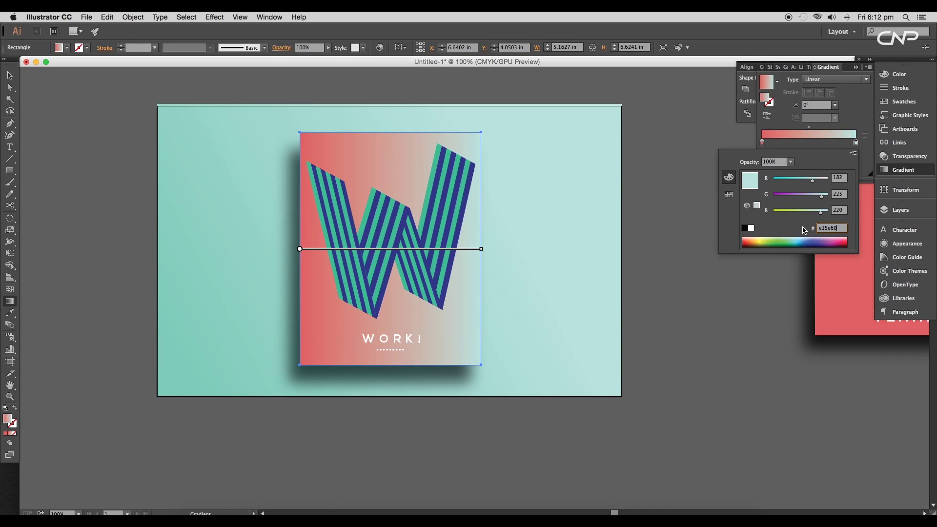
key(Return)
click(778, 217)
click(777, 218)
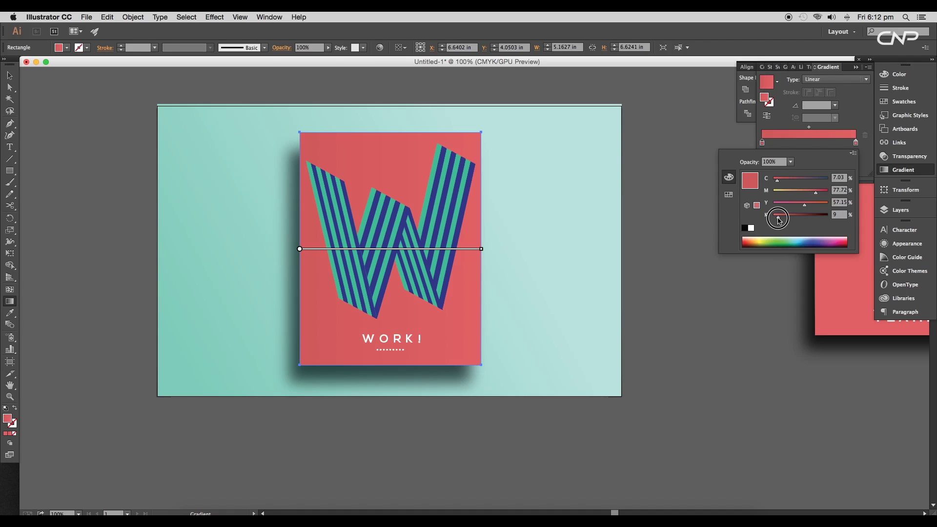
Step: Change the poster rectangle's gradient to radial with a 115.8% aspect ratio and deselect it
drag(316, 317, 430, 215)
drag(311, 299, 393, 247)
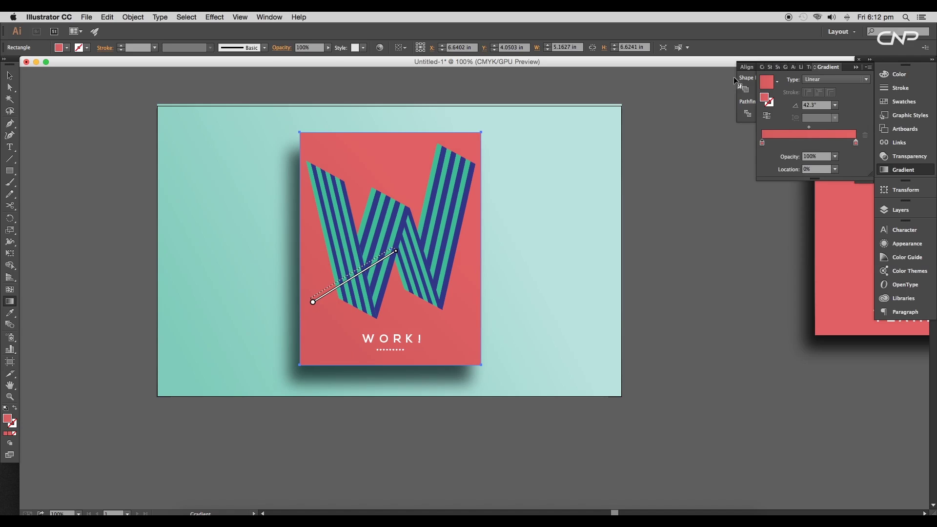
click(824, 80)
click(818, 101)
drag(390, 146, 390, 128)
key(v)
click(242, 215)
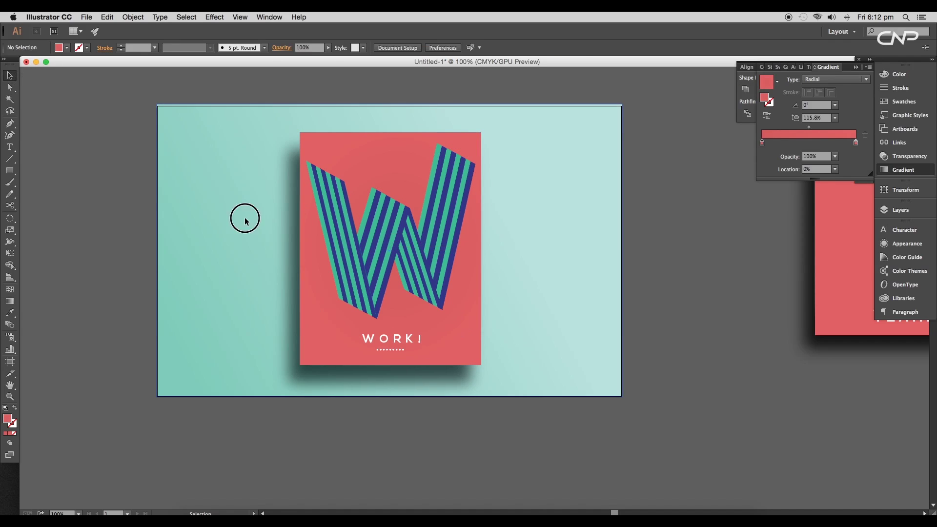
Step: Redirect the background's teal linear gradient diagonally upward at about 23.8° and deselect it
key(g)
drag(241, 312, 449, 219)
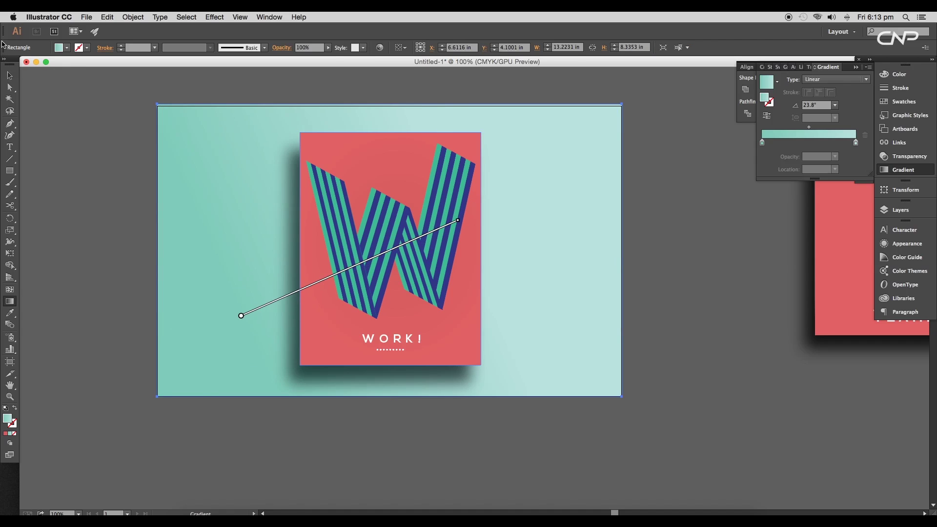
key(v)
key(super+shift+a)
key(super+minus)
Step: Move the inner stop of the poster rectangle's radial gradient outward to about the middle of the gradient
click(362, 311)
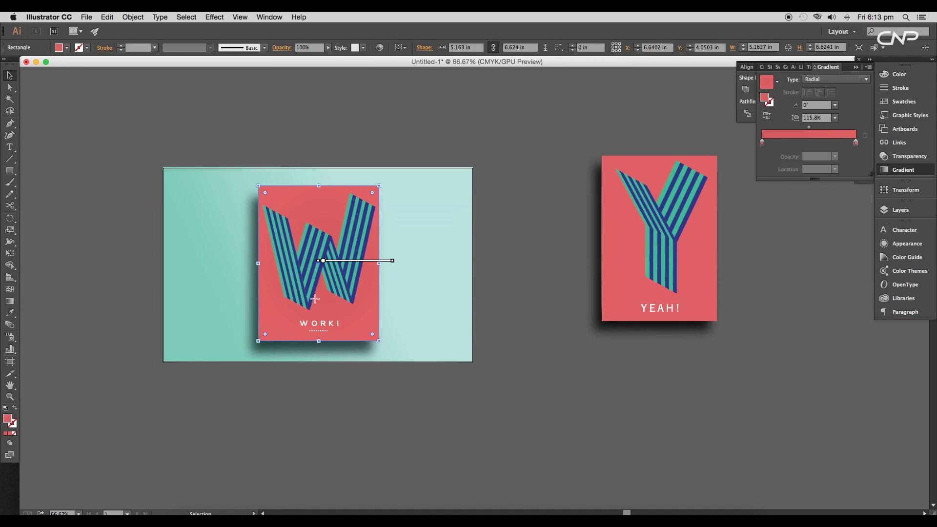
key(g)
drag(324, 266, 359, 266)
key(v)
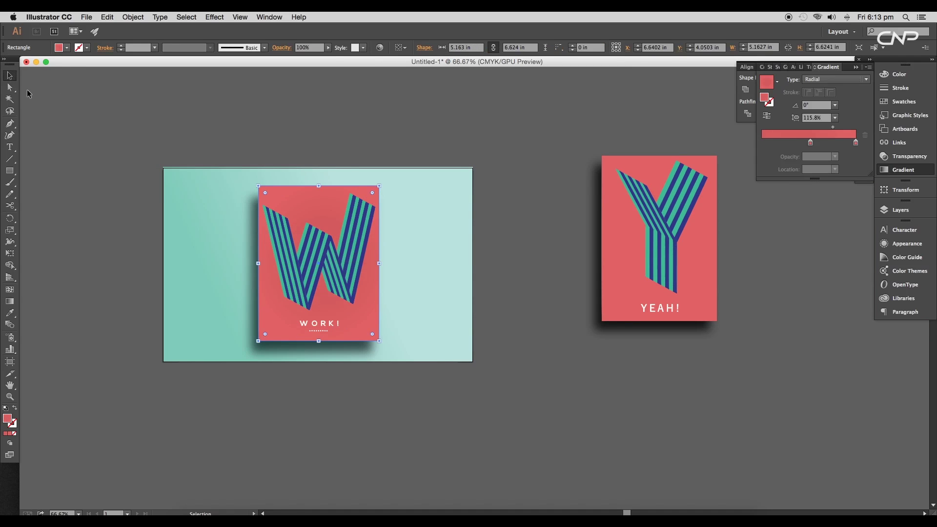